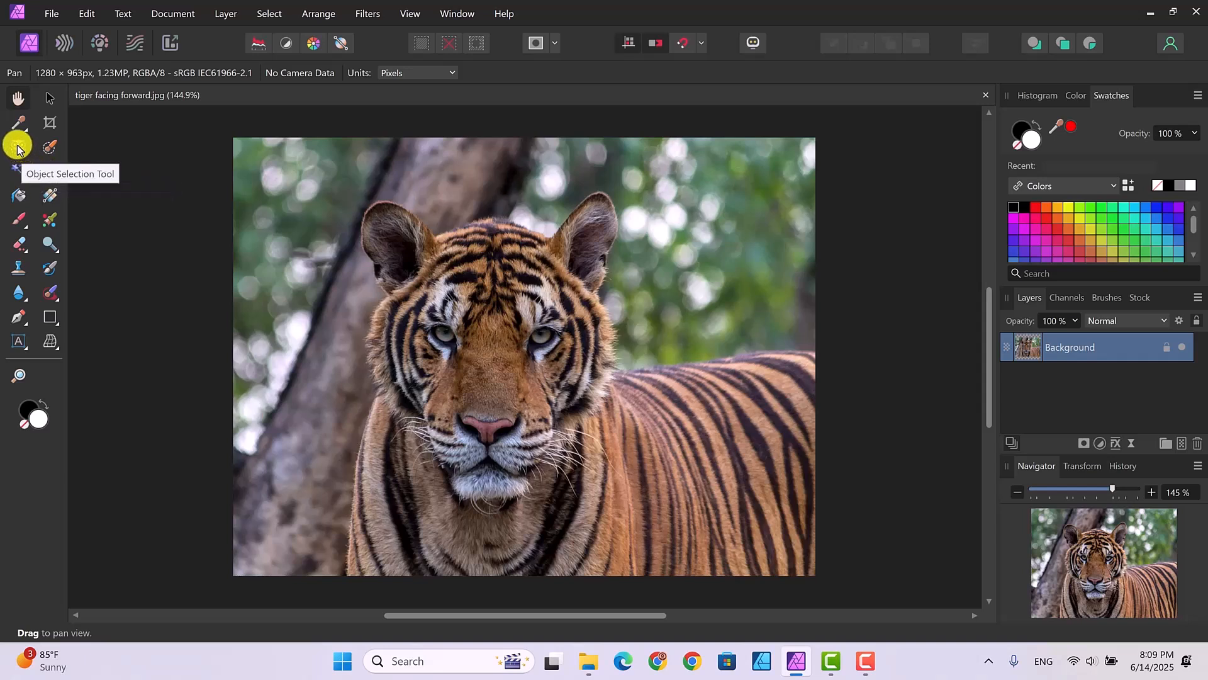
# Select the blurred foliage and the tree trunk behind the tiger with the Object Selection Tool
pyautogui.click(17, 146)
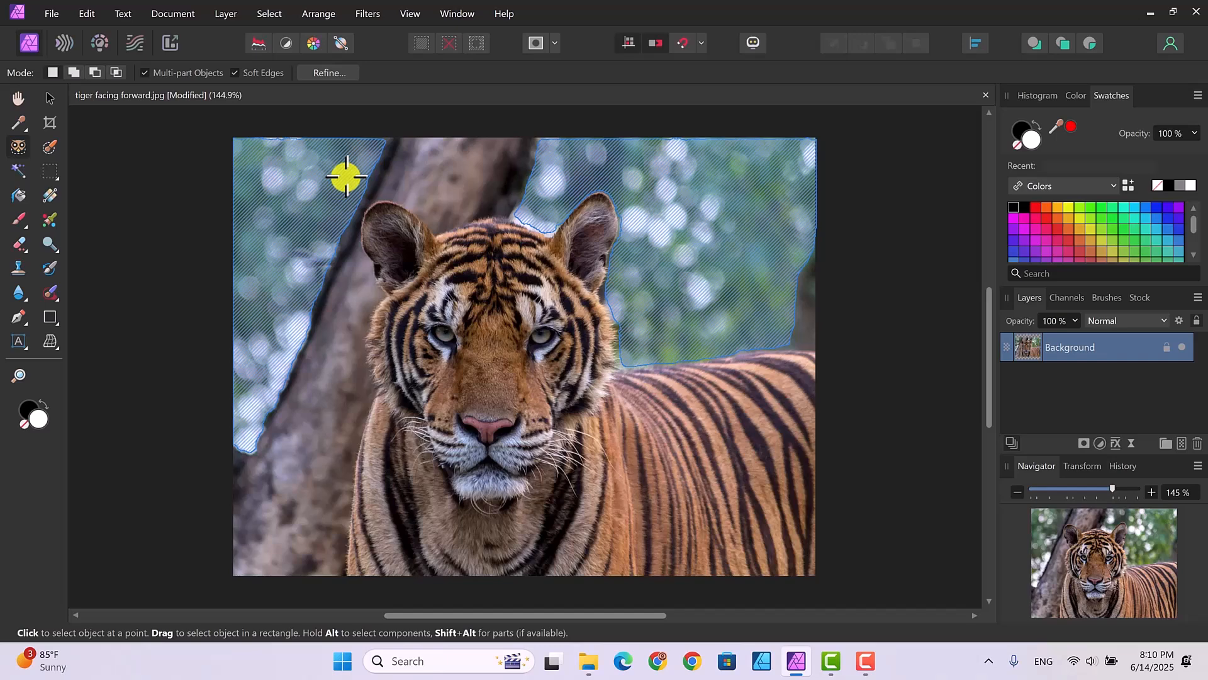
pyautogui.click(380, 182)
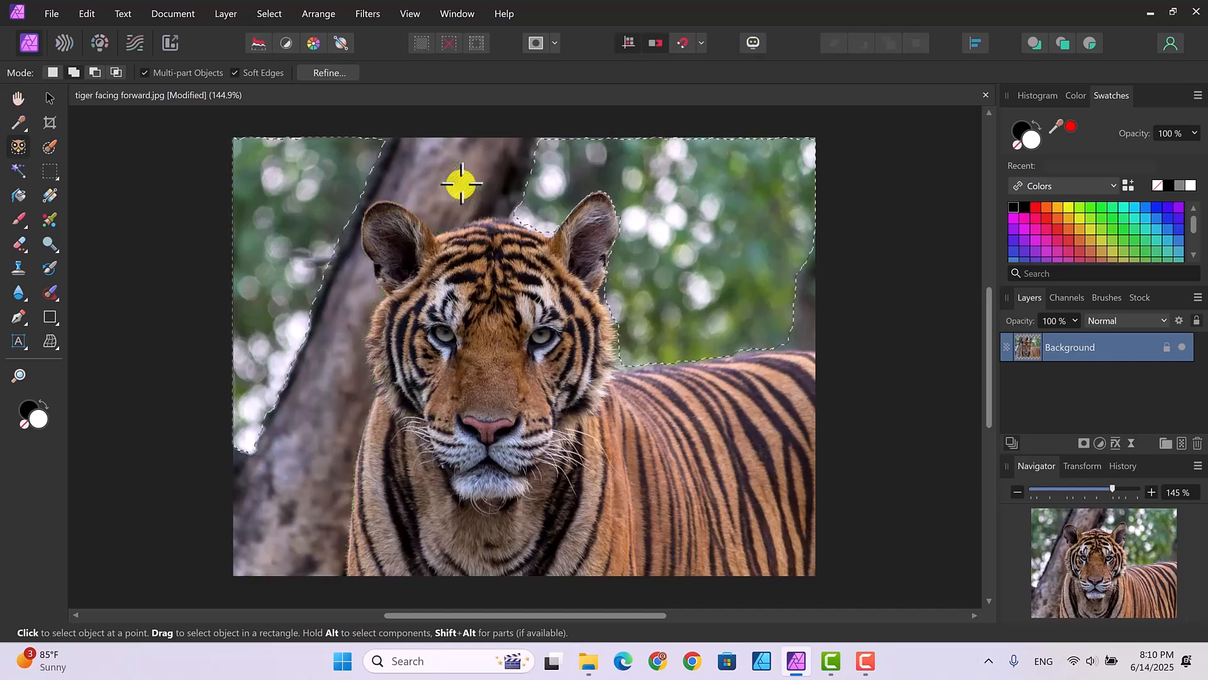
pyautogui.click(461, 183)
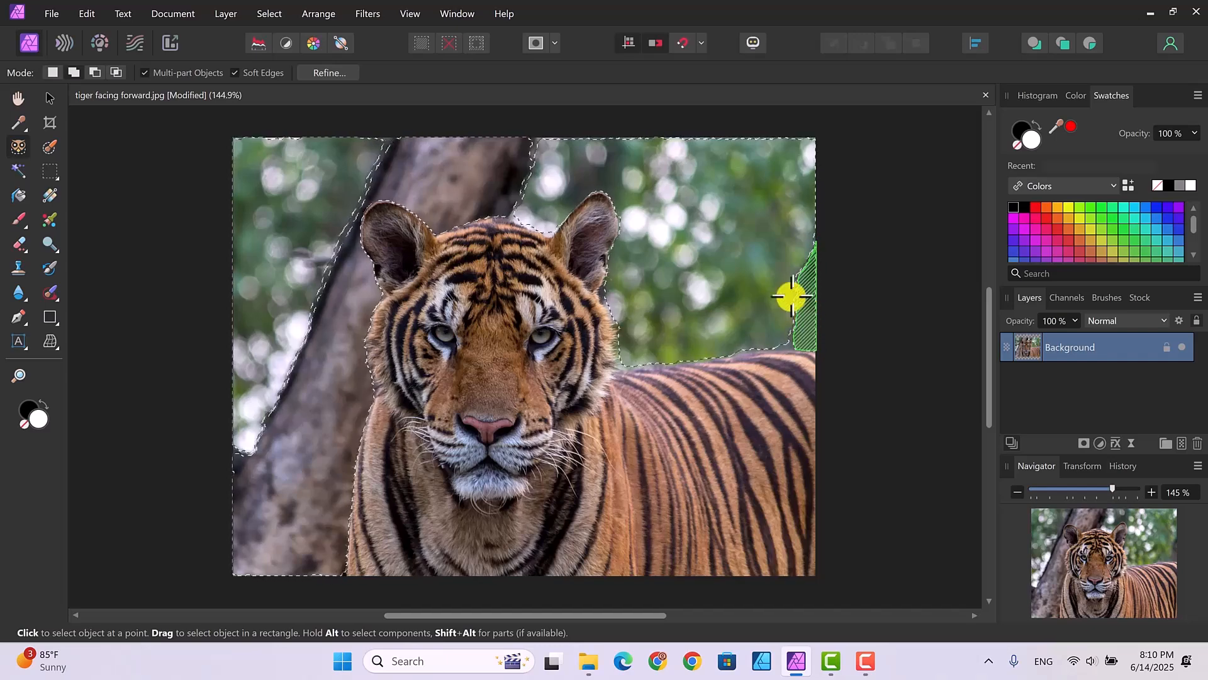
# Add the leftover dark patch above the tiger's back to the selection with the Selection Brush
pyautogui.click(50, 148)
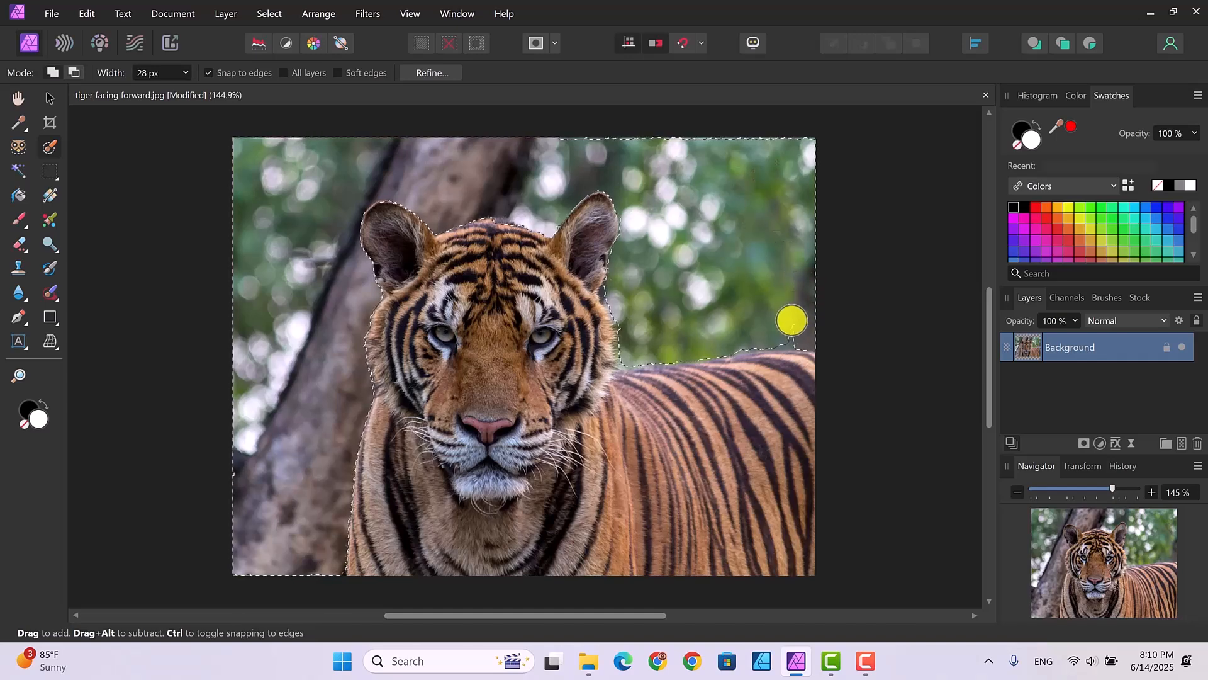
pyautogui.click(789, 333)
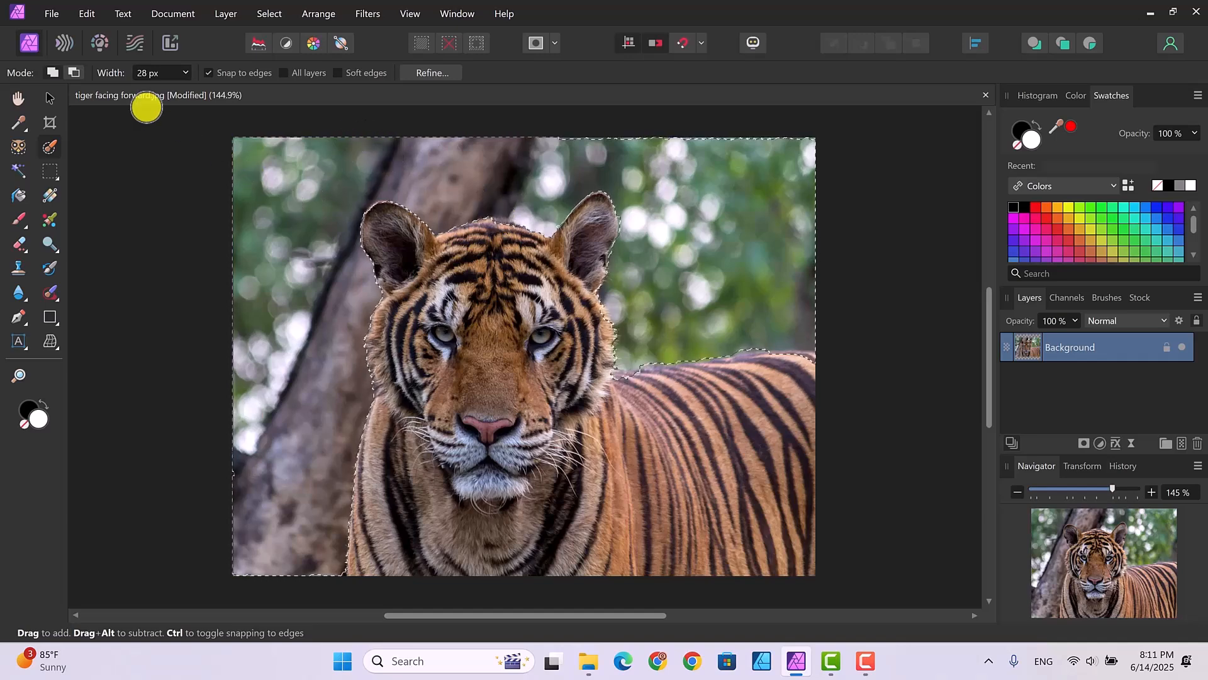
pyautogui.click(74, 72)
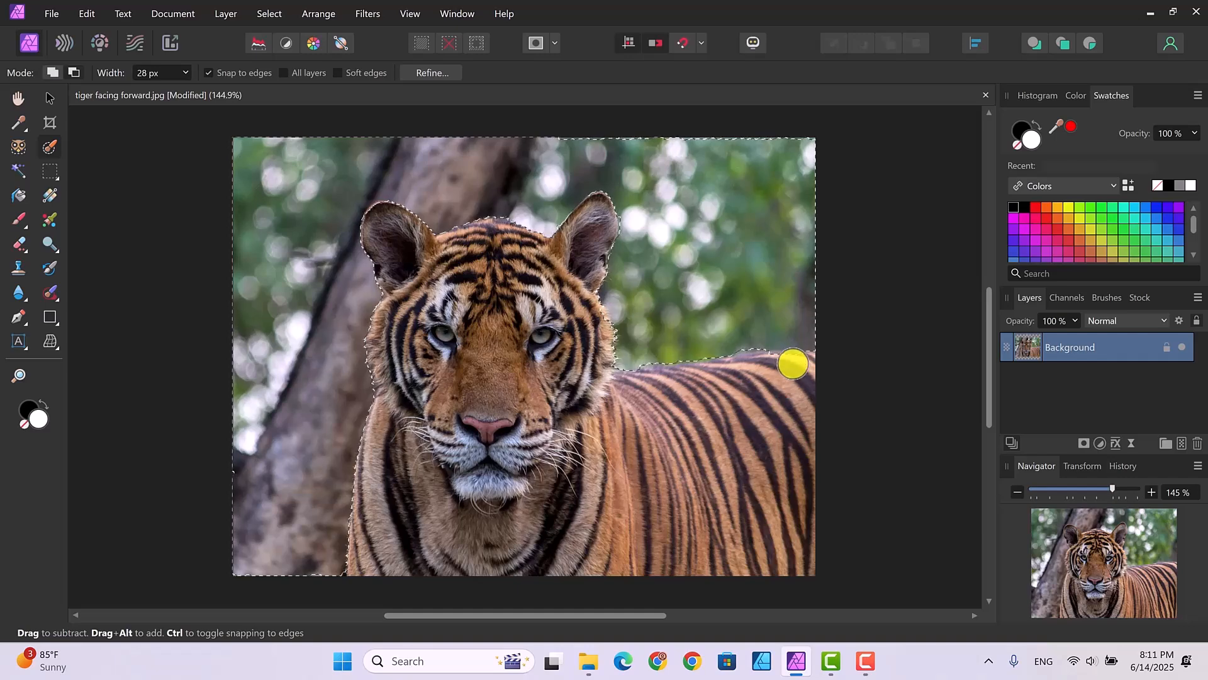
pyautogui.click(52, 72)
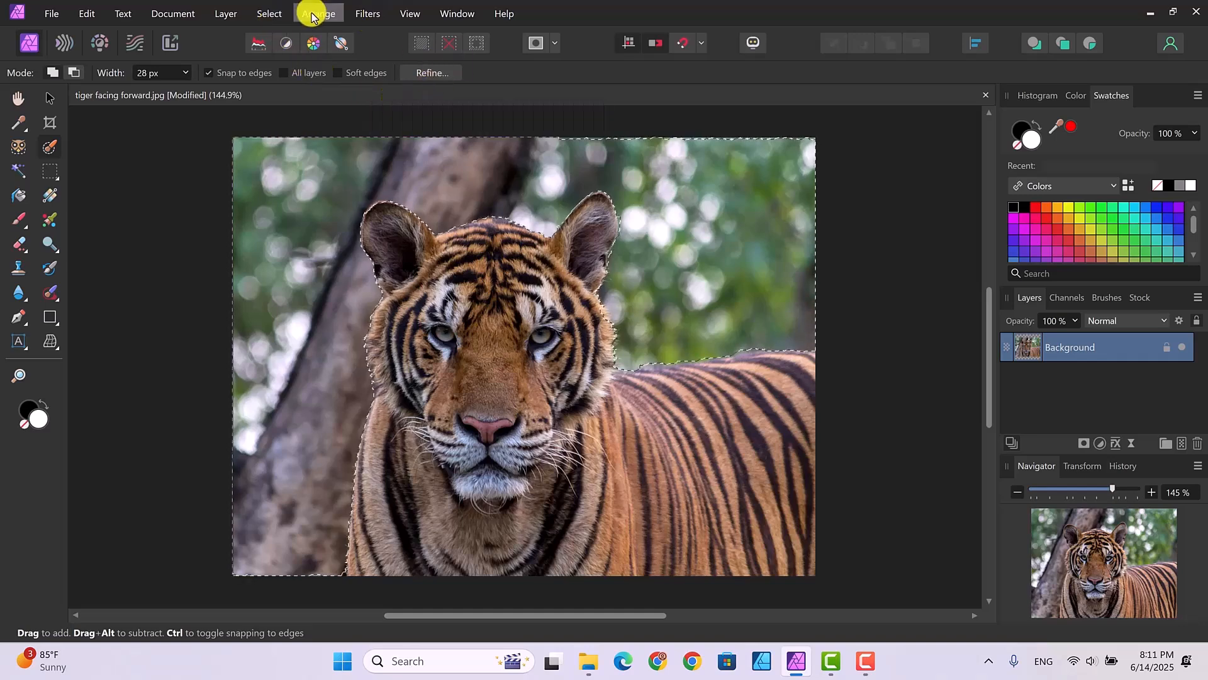
# Invert the pixel selection to the tiger and subtract the stray strip along the photo's upper edge
pyautogui.click(273, 15)
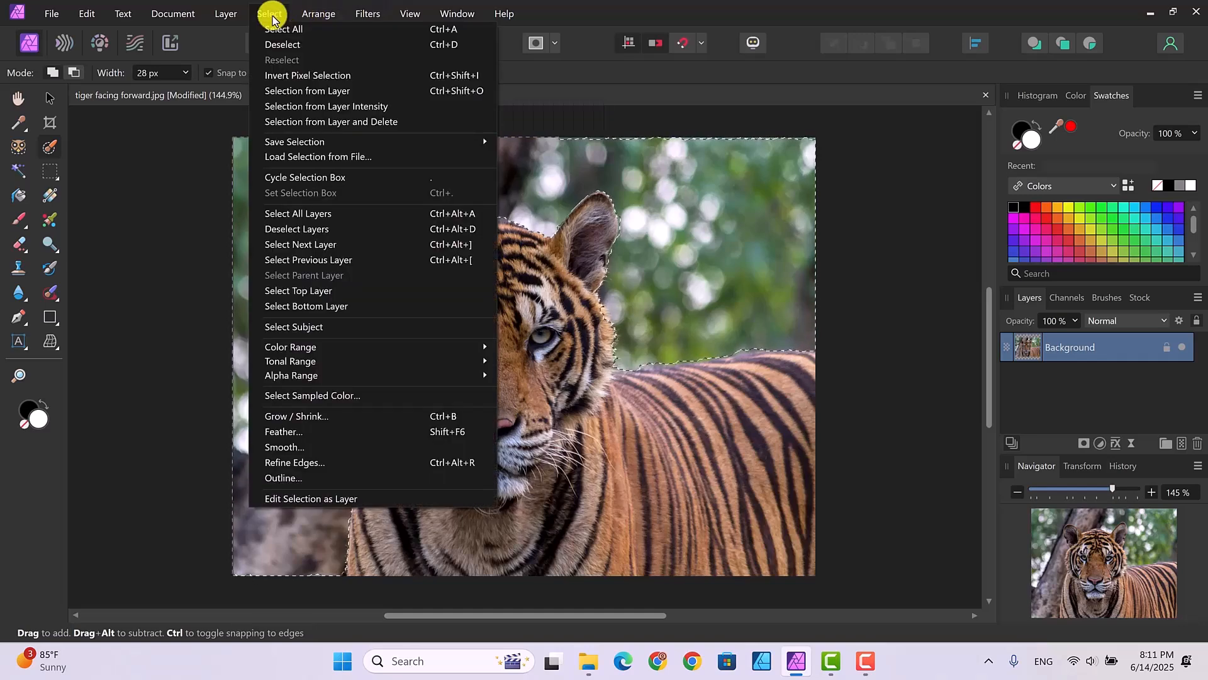
pyautogui.click(309, 76)
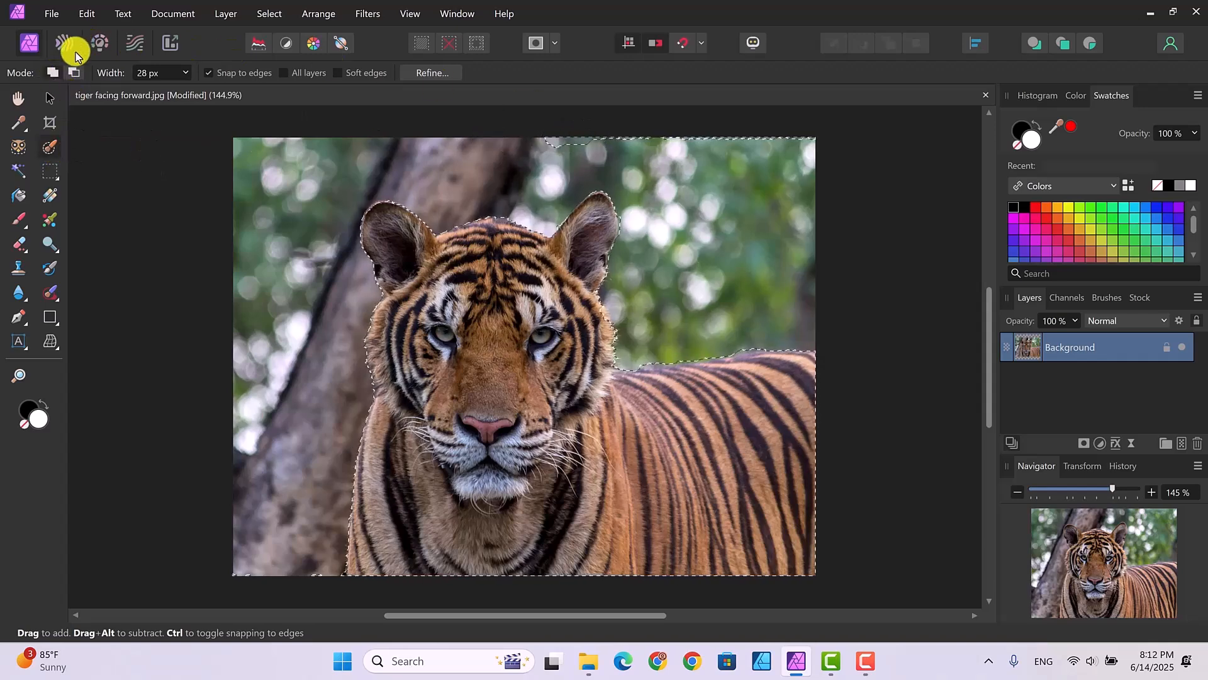
pyautogui.click(74, 73)
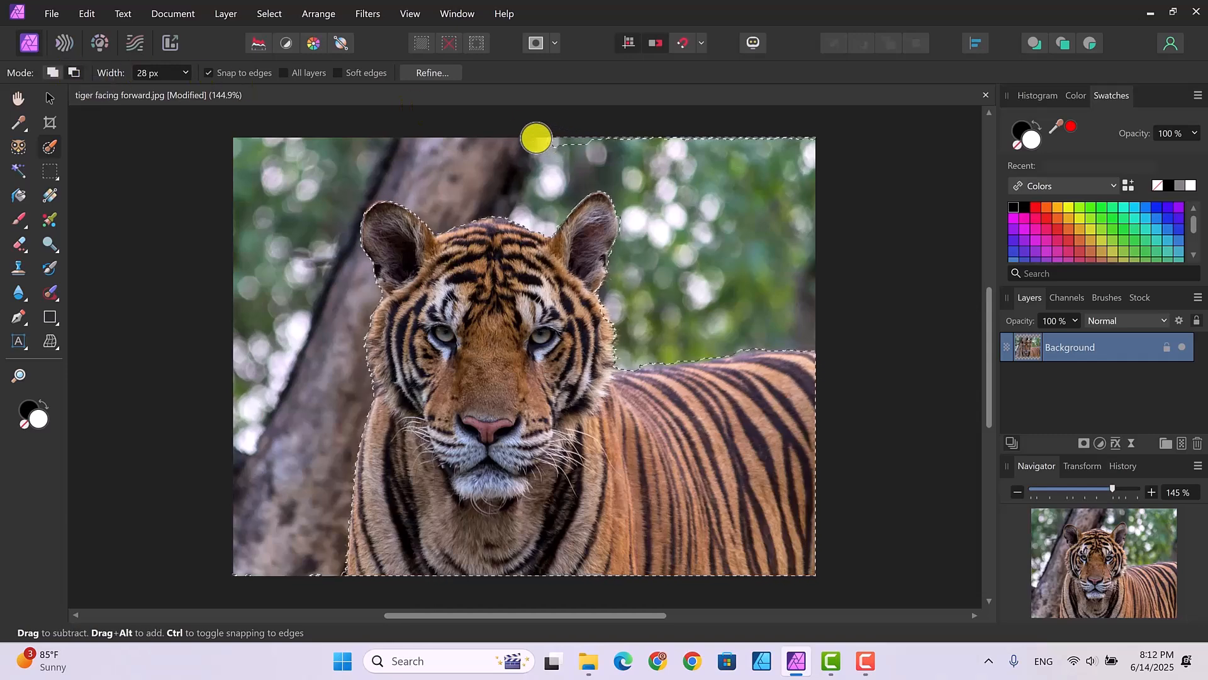
pyautogui.moveTo(568, 136); pyautogui.dragTo(623, 136)
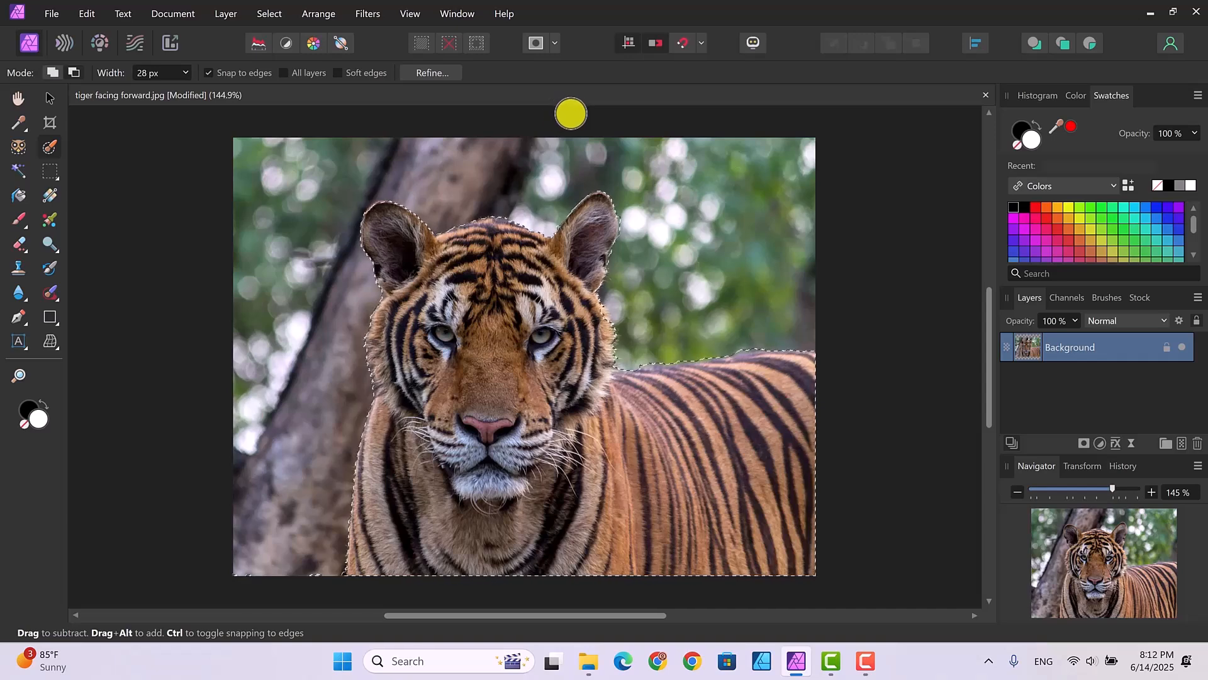
# Refine the tiger selection and output it as a new layer with mask
pyautogui.click(427, 74)
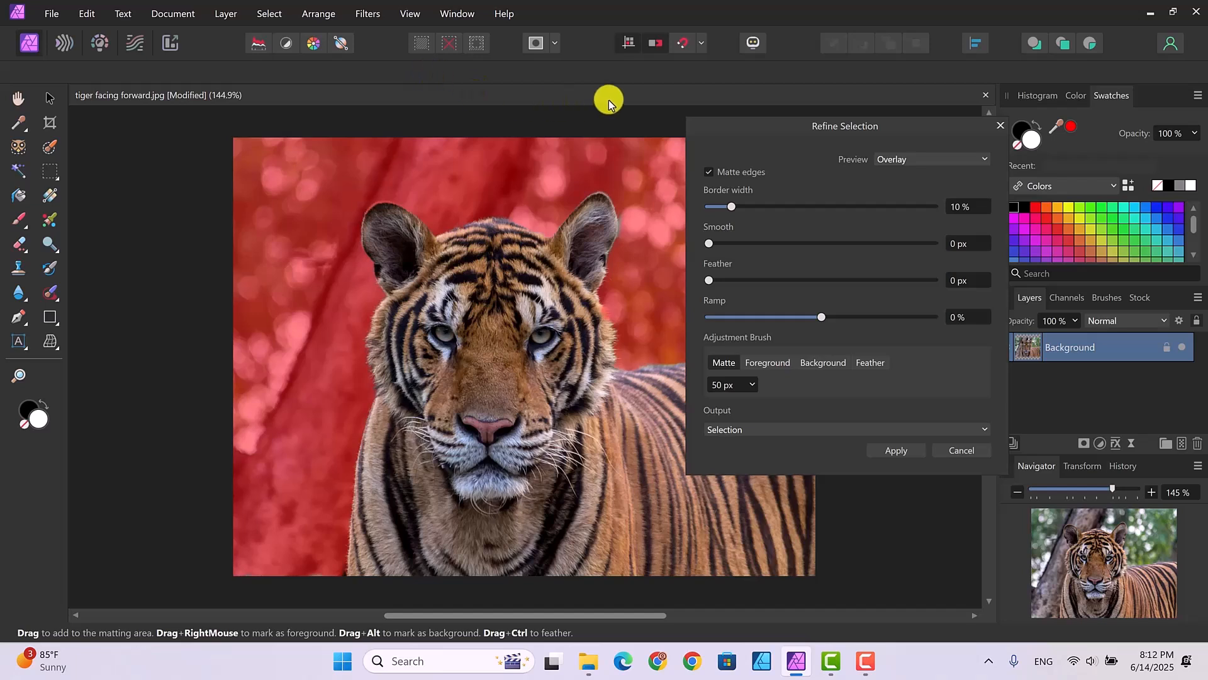
pyautogui.moveTo(730, 125); pyautogui.dragTo(870, 121)
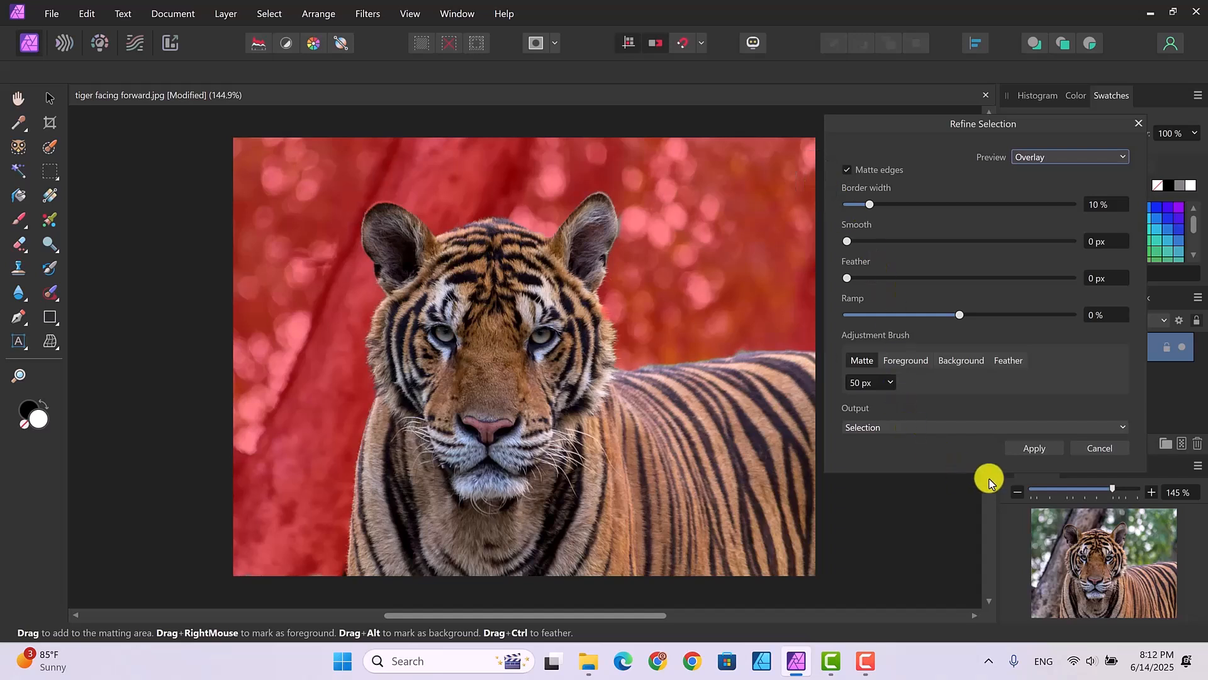
pyautogui.click(1117, 428)
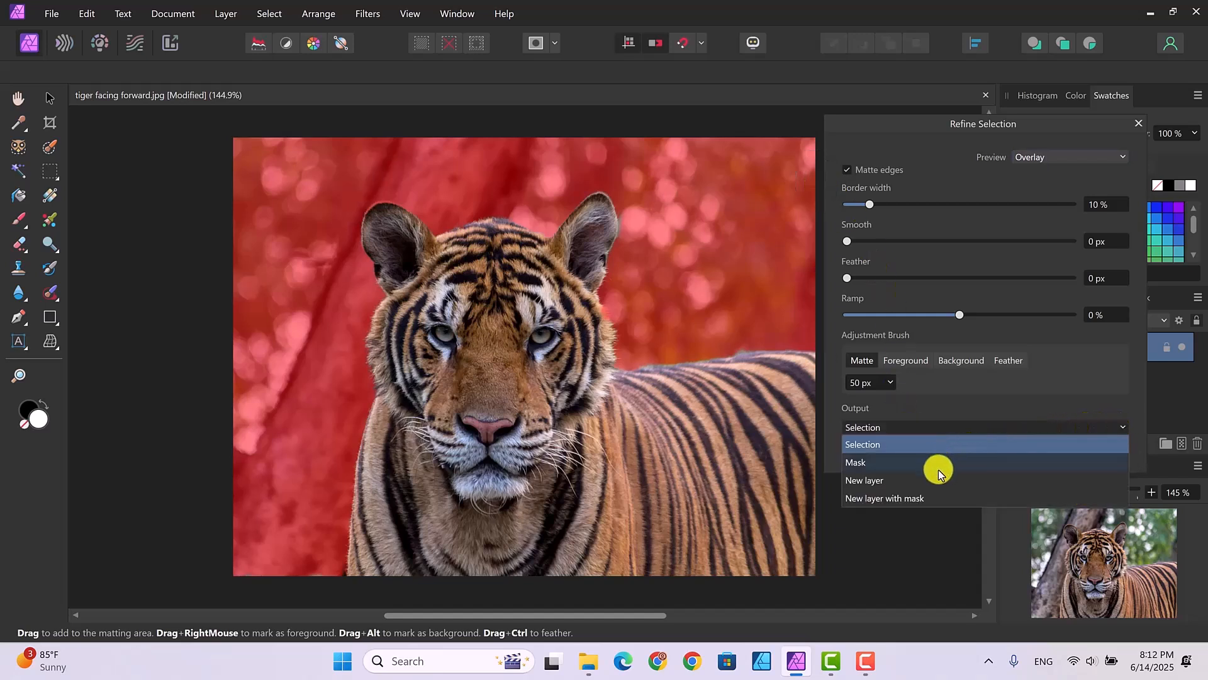
pyautogui.click(916, 499)
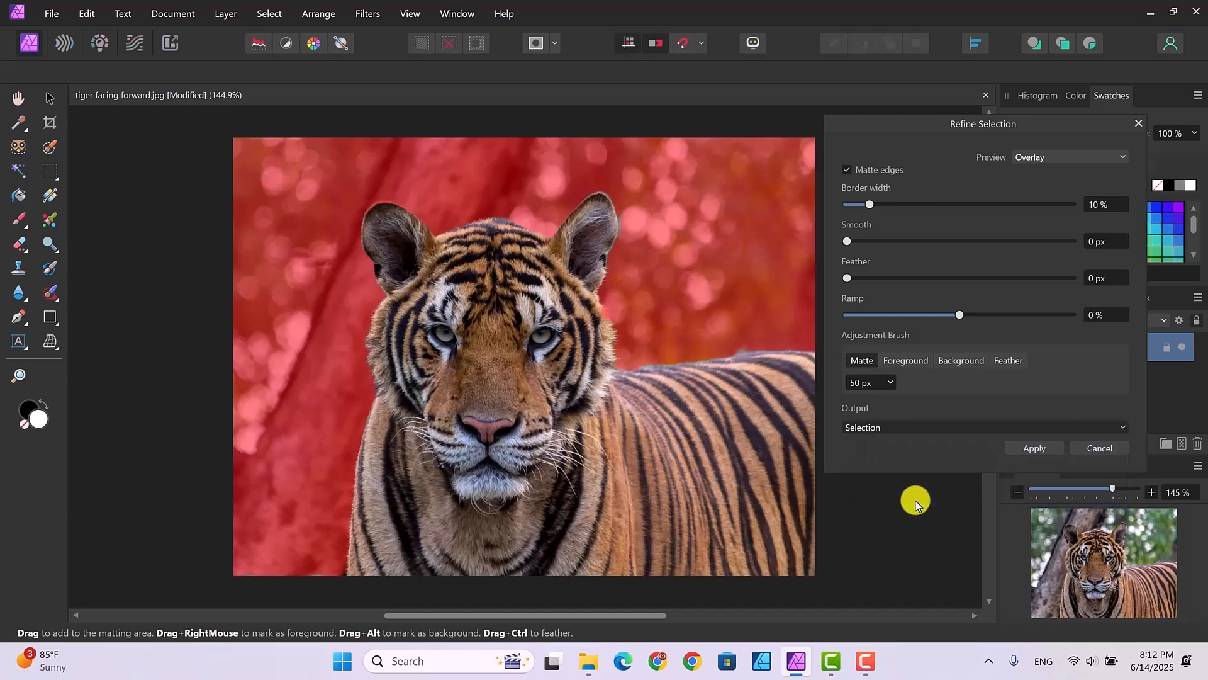
pyautogui.click(1029, 449)
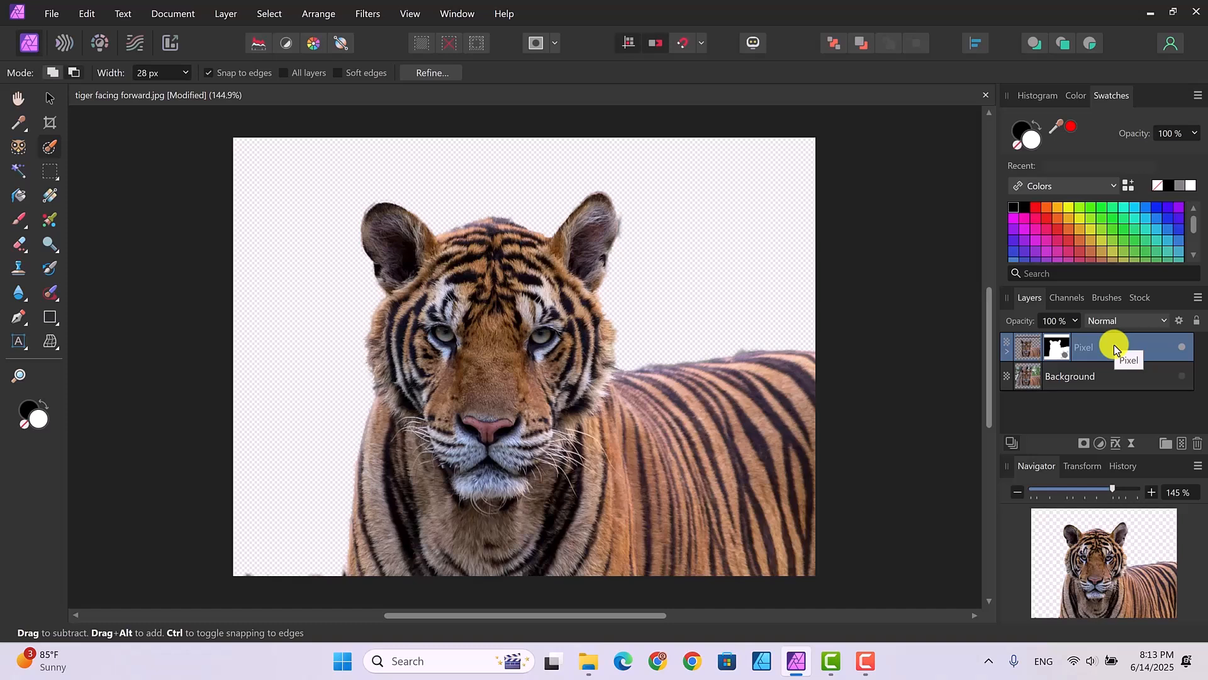
# Add a Black and White adjustment above the cut-out tiger with Red set to -25 %
pyautogui.click(1100, 445)
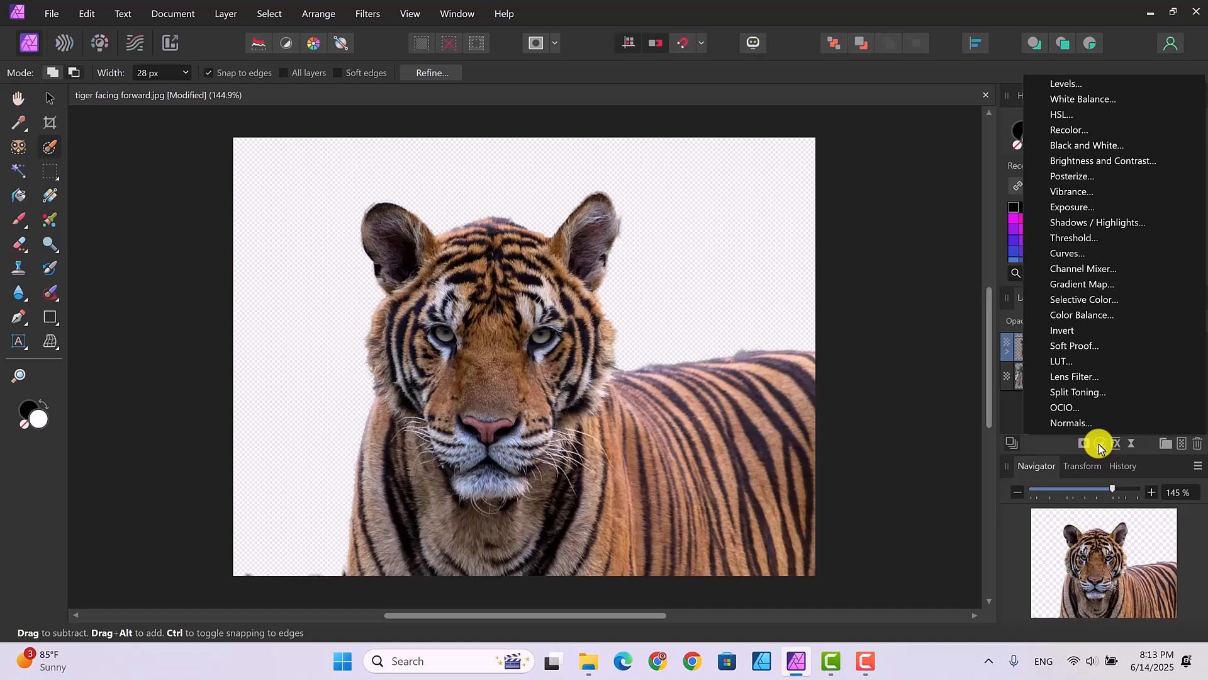
pyautogui.click(1116, 150)
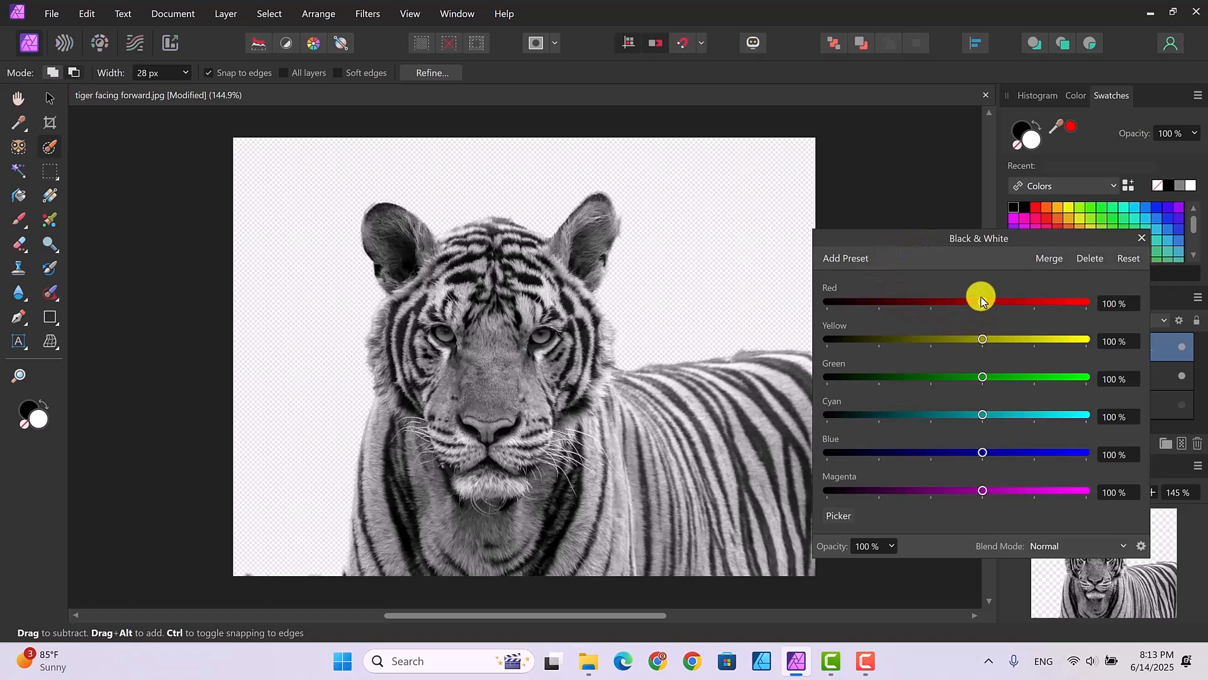
pyautogui.moveTo(983, 306); pyautogui.dragTo(928, 306)
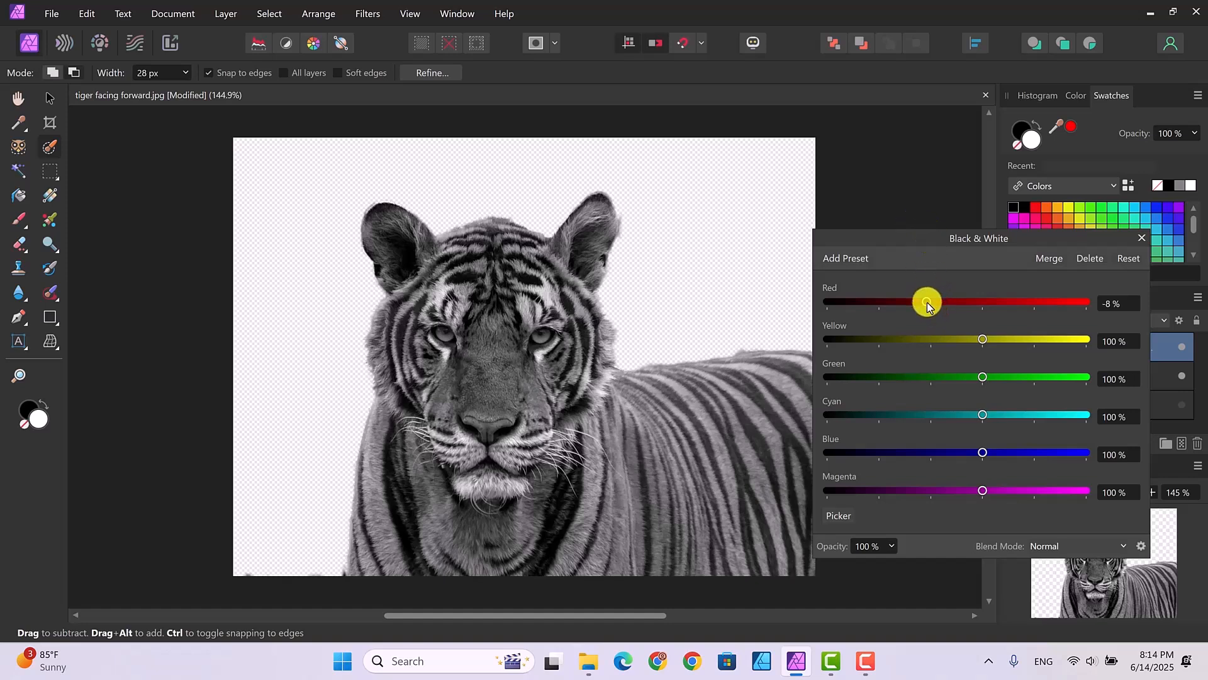
pyautogui.moveTo(927, 306)
pyautogui.mouseDown()
pyautogui.moveTo(903, 304)
pyautogui.moveTo(918, 304)
pyautogui.mouseUp()
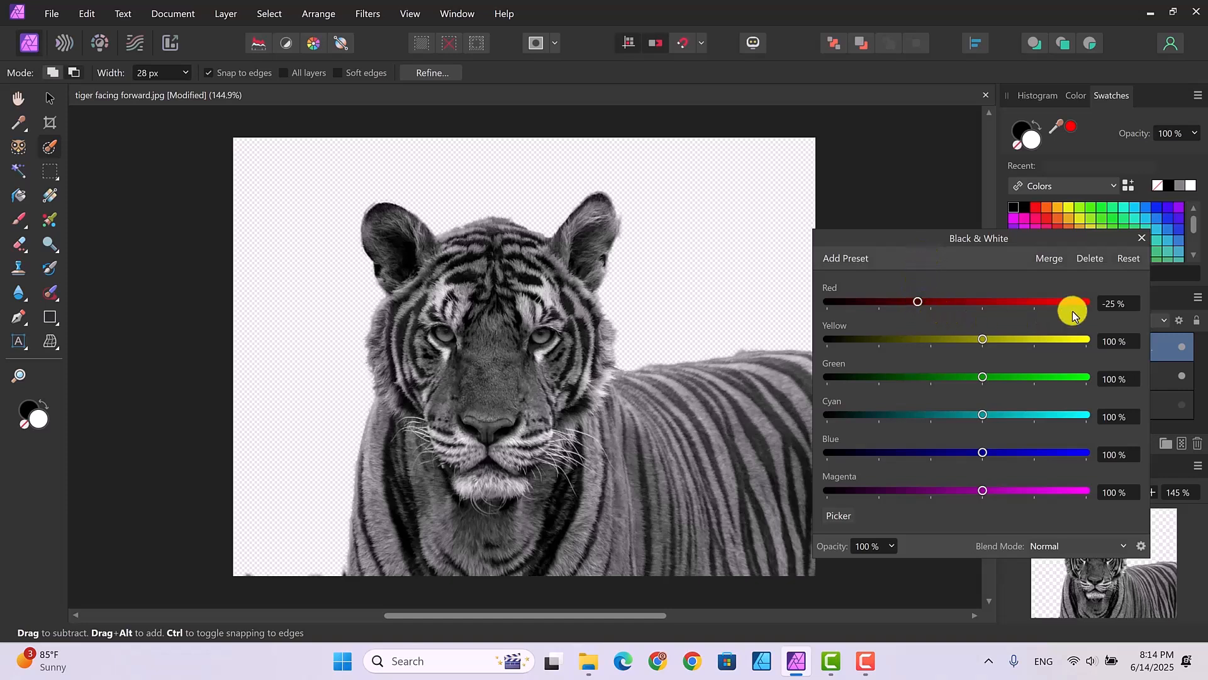
pyautogui.click(1142, 237)
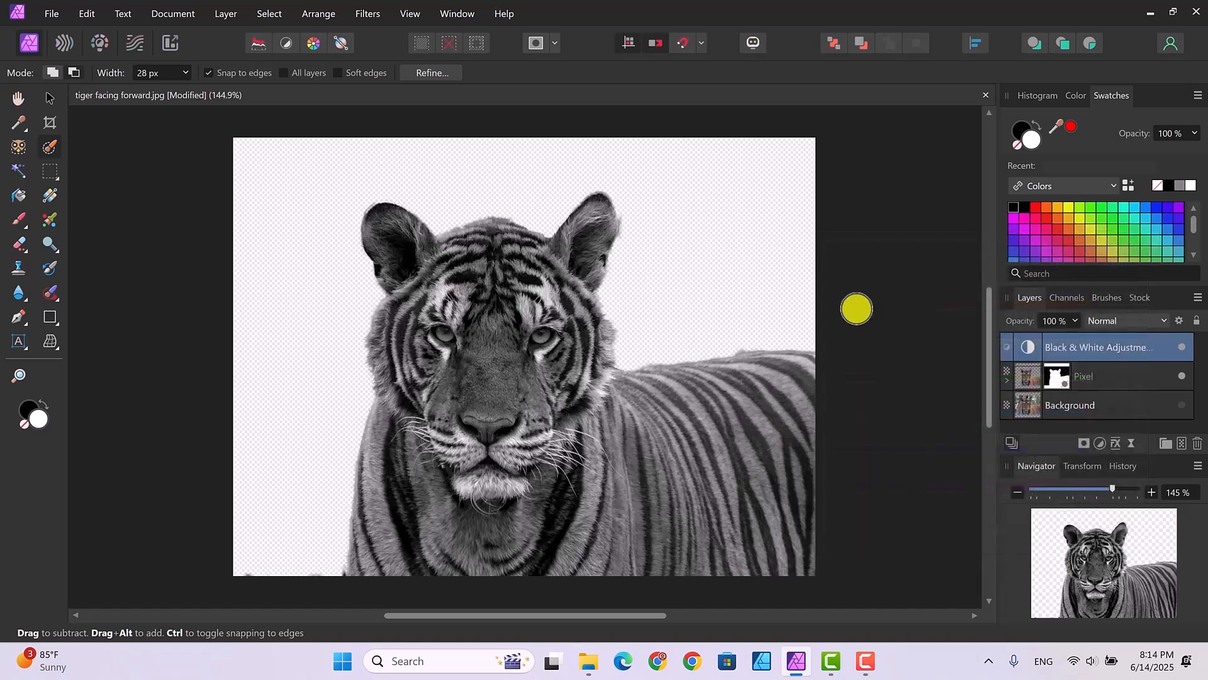
# Add a Threshold adjustment directly above the masked Pixel layer and set its threshold to 42 %
pyautogui.click(1110, 378)
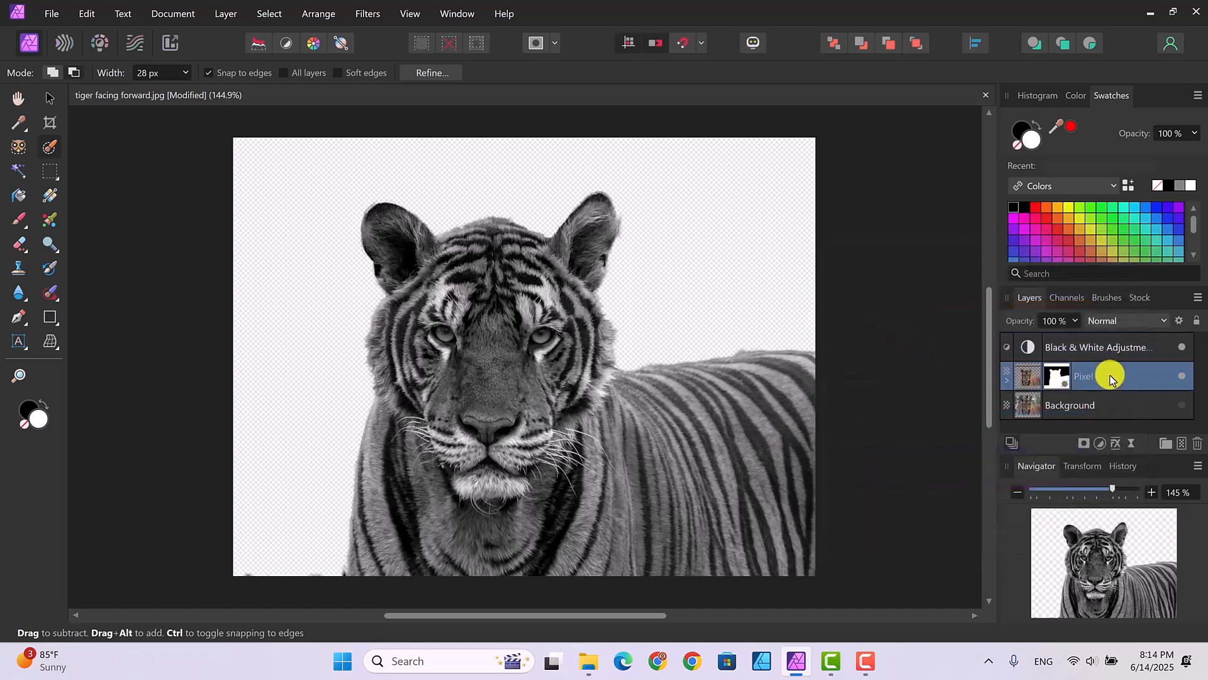
pyautogui.click(1102, 445)
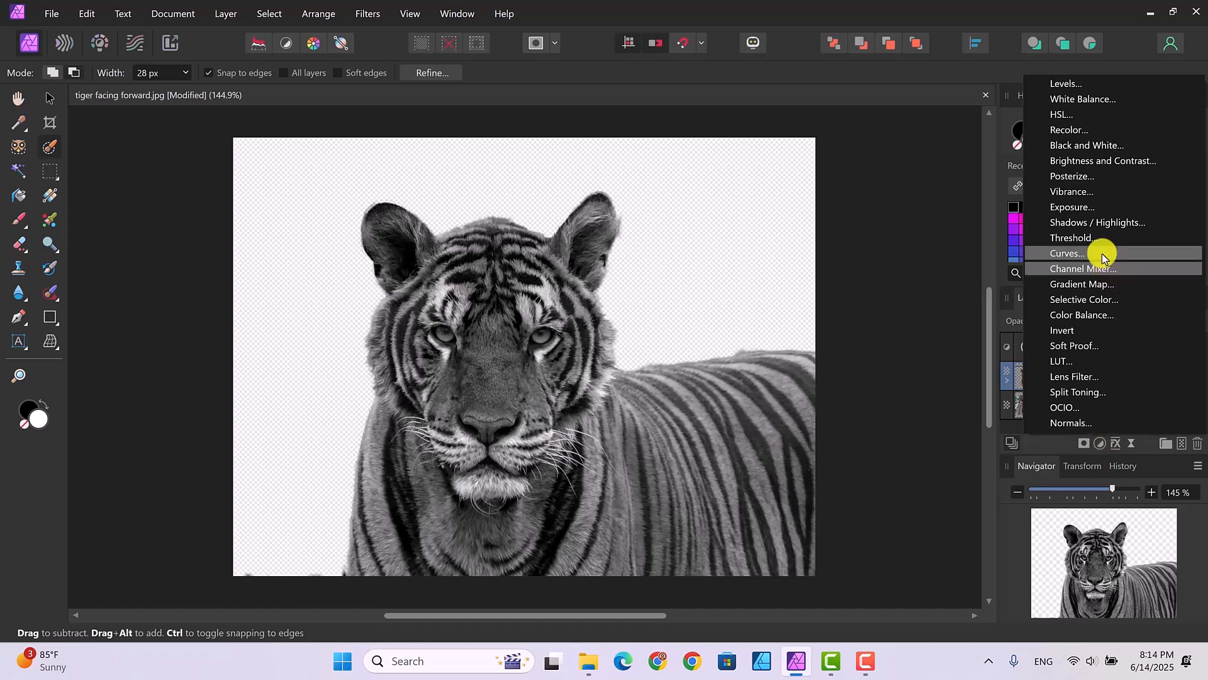
pyautogui.click(1068, 239)
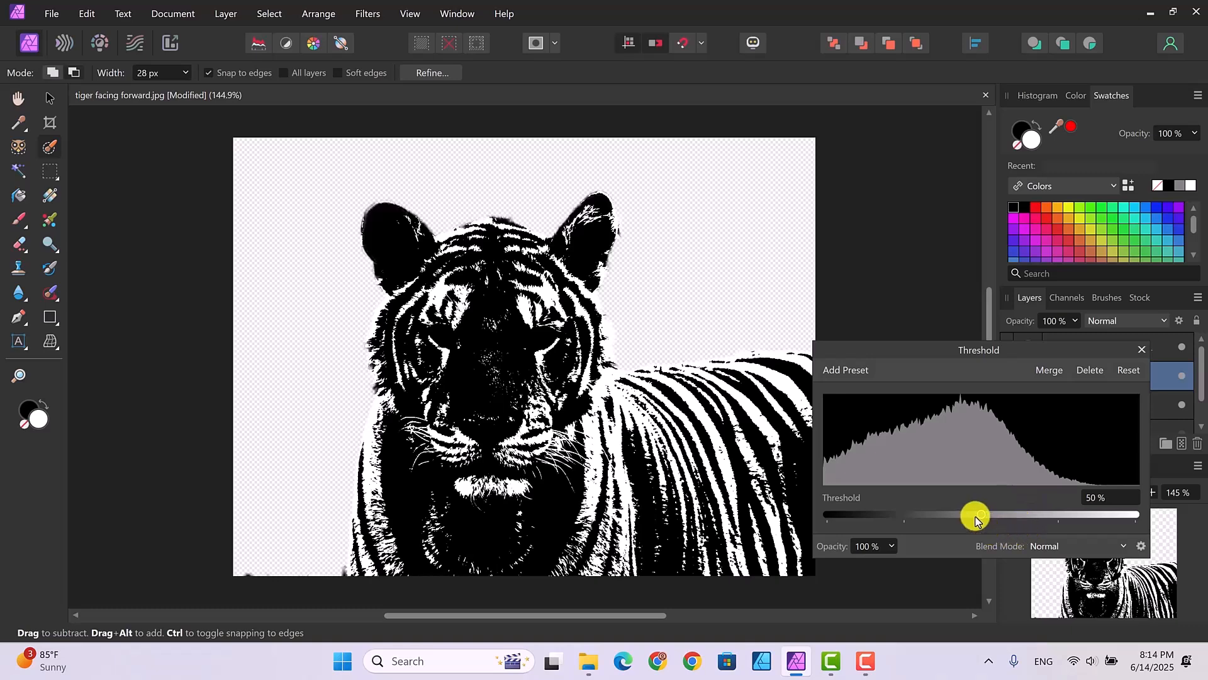
pyautogui.moveTo(984, 516)
pyautogui.mouseDown()
pyautogui.moveTo(926, 516)
pyautogui.moveTo(1063, 517)
pyautogui.moveTo(954, 514)
pyautogui.moveTo(966, 516)
pyautogui.mouseUp()
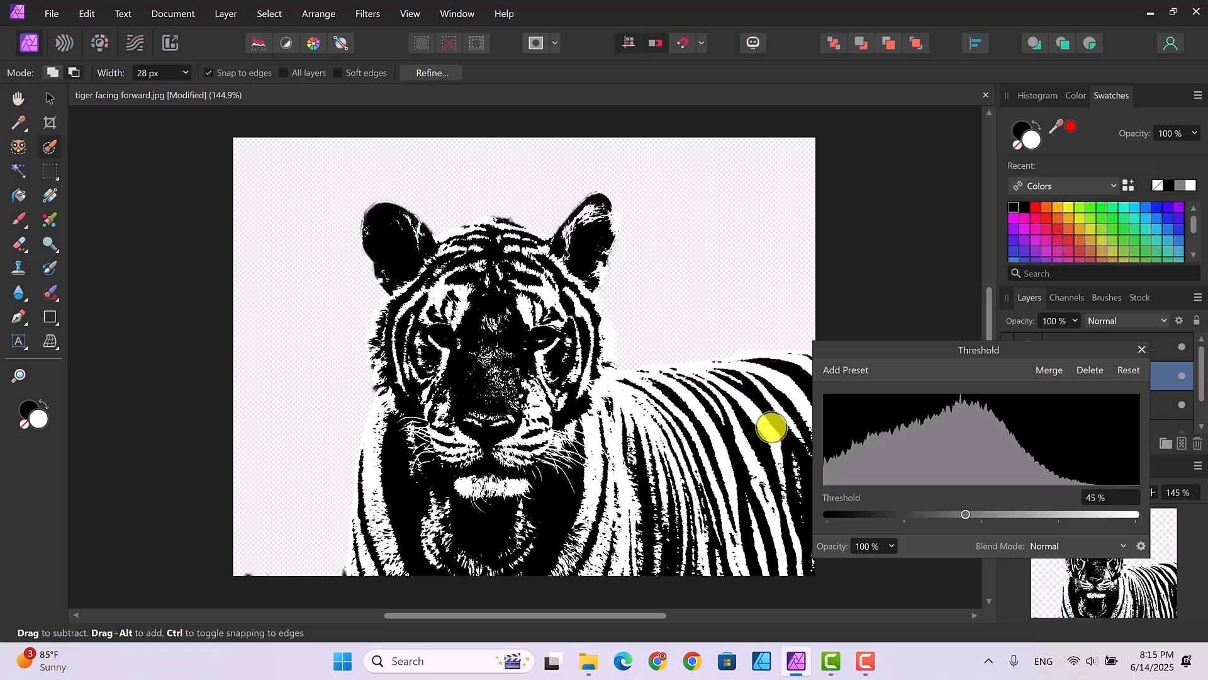
pyautogui.moveTo(962, 515)
pyautogui.mouseDown()
pyautogui.moveTo(950, 516)
pyautogui.moveTo(960, 516)
pyautogui.mouseUp()
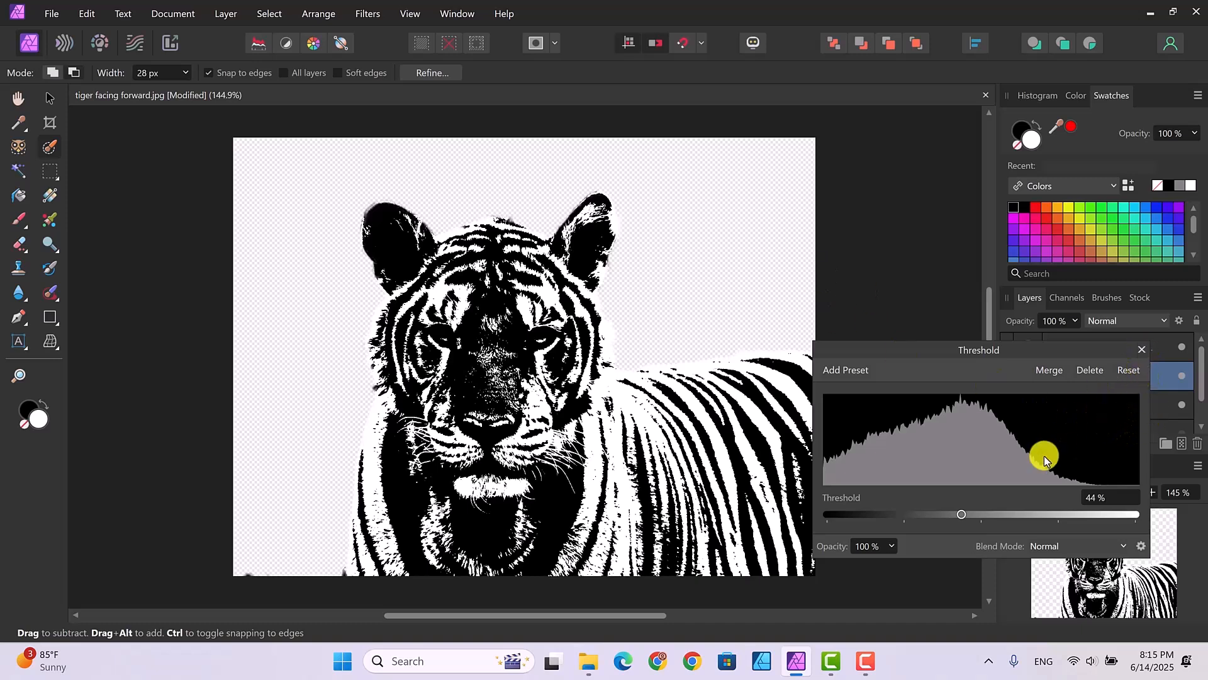
pyautogui.moveTo(960, 516); pyautogui.dragTo(958, 517)
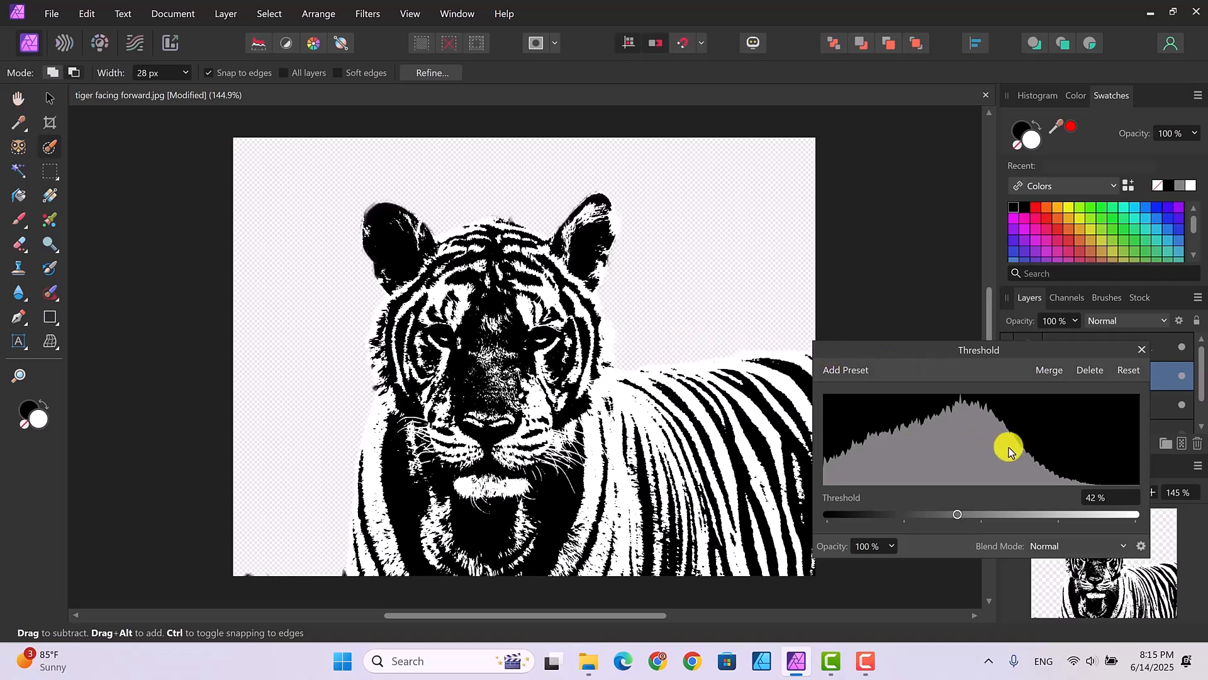
pyautogui.click(1142, 350)
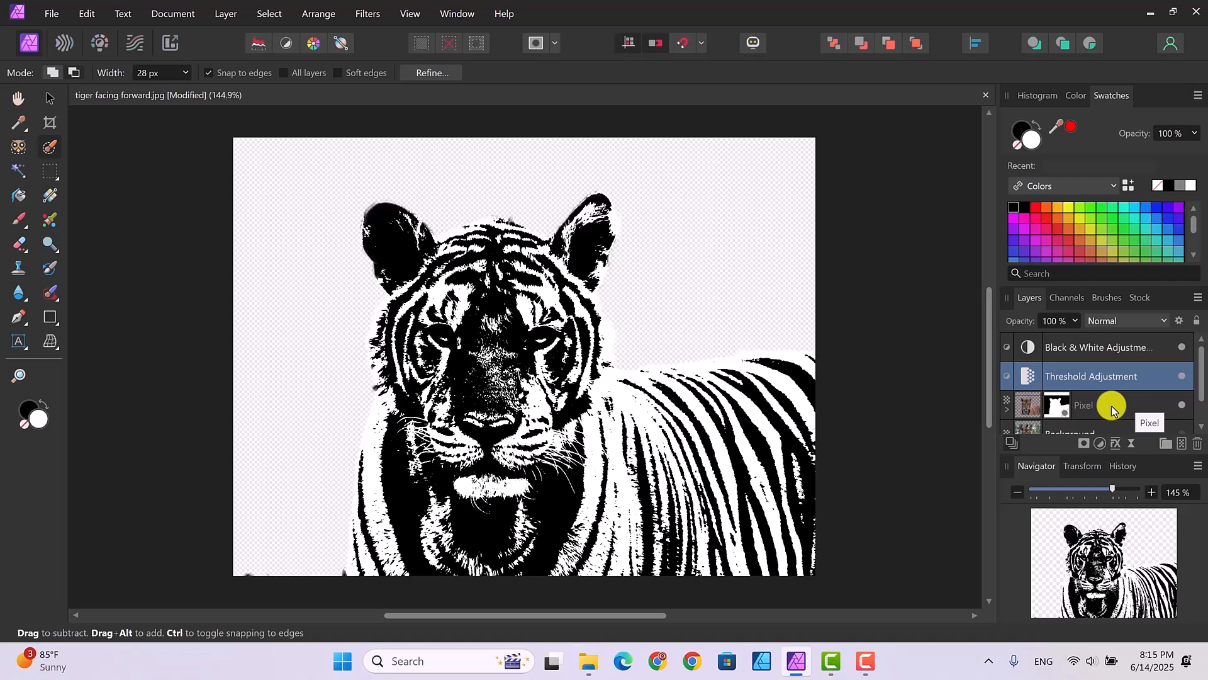
# Merge the Black & White adjustment, the Threshold adjustment and the masked Pixel layer
pyautogui.keyDown('ctrl'); pyautogui.click(1089, 349); pyautogui.keyUp('ctrl')
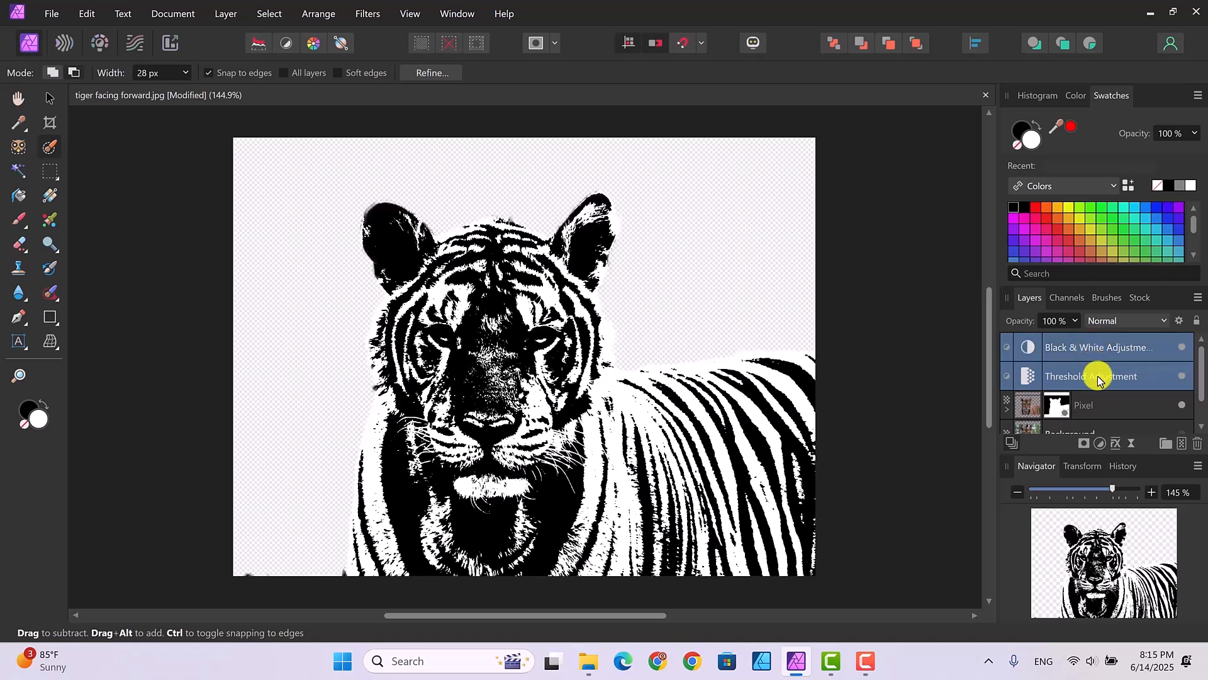
pyautogui.keyDown('ctrl'); pyautogui.click(1101, 410); pyautogui.keyUp('ctrl')
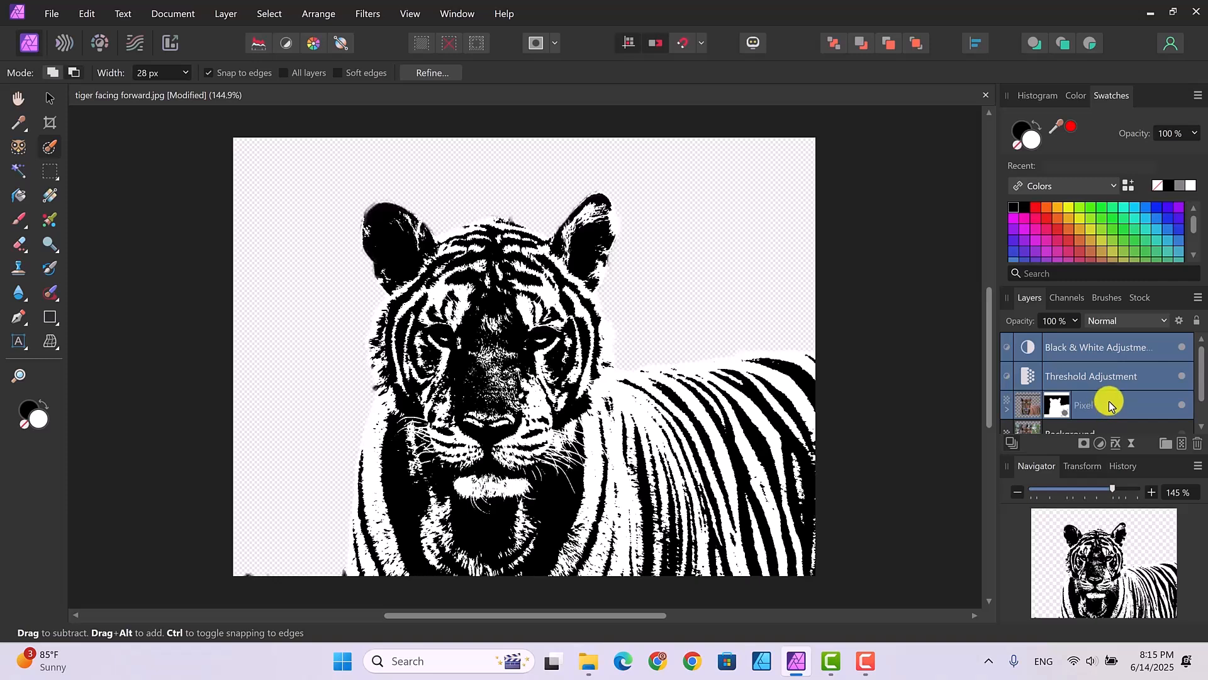
pyautogui.rightClick(1109, 405)
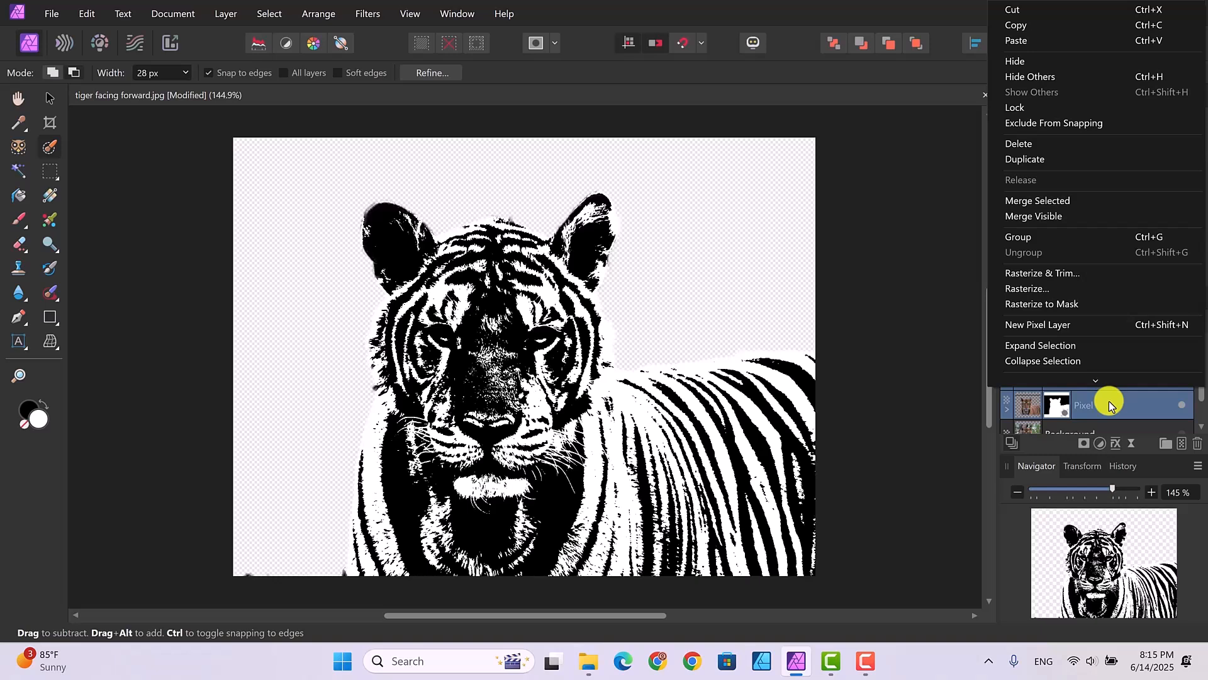
pyautogui.click(1059, 200)
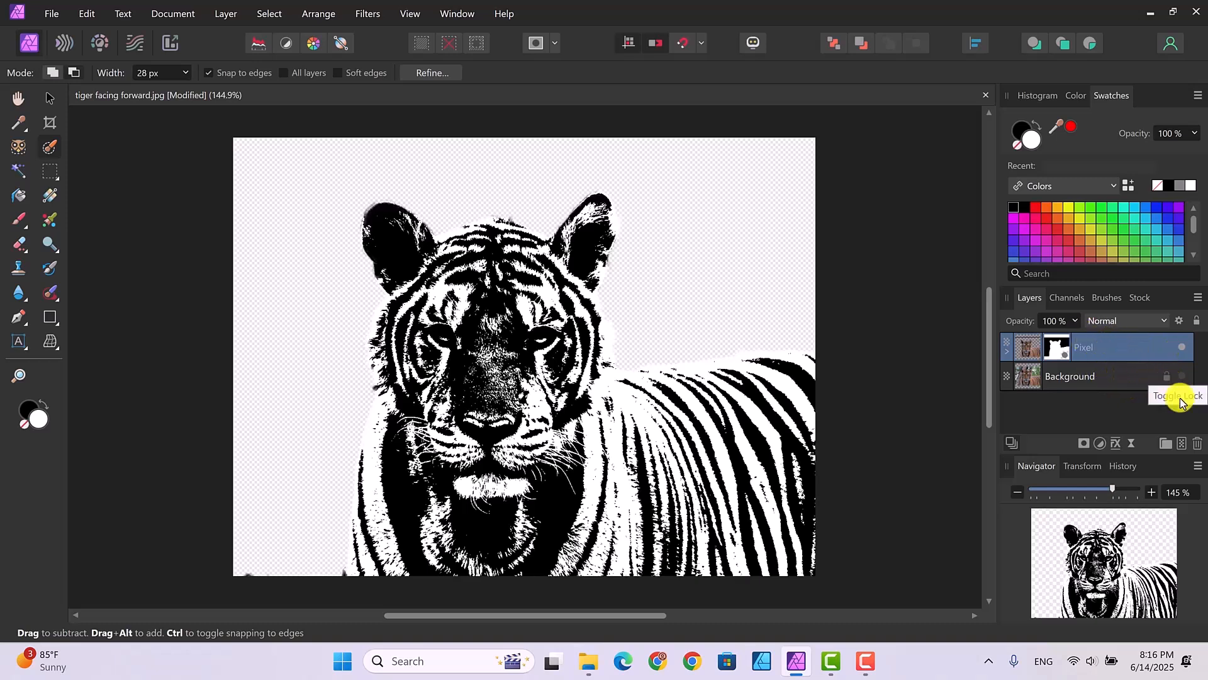
# Show and hide the Background layer to compare the original photo with the black-and-white tiger
pyautogui.click(1182, 376)
pyautogui.click(1182, 376)
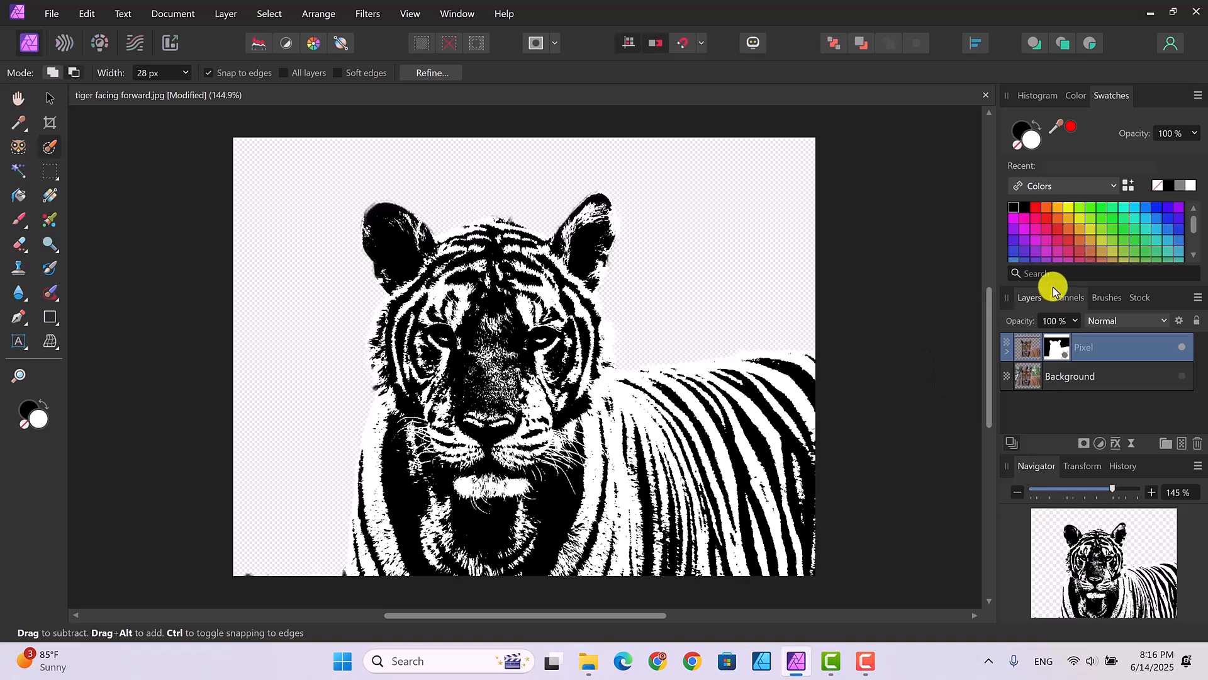
pyautogui.click(1115, 377)
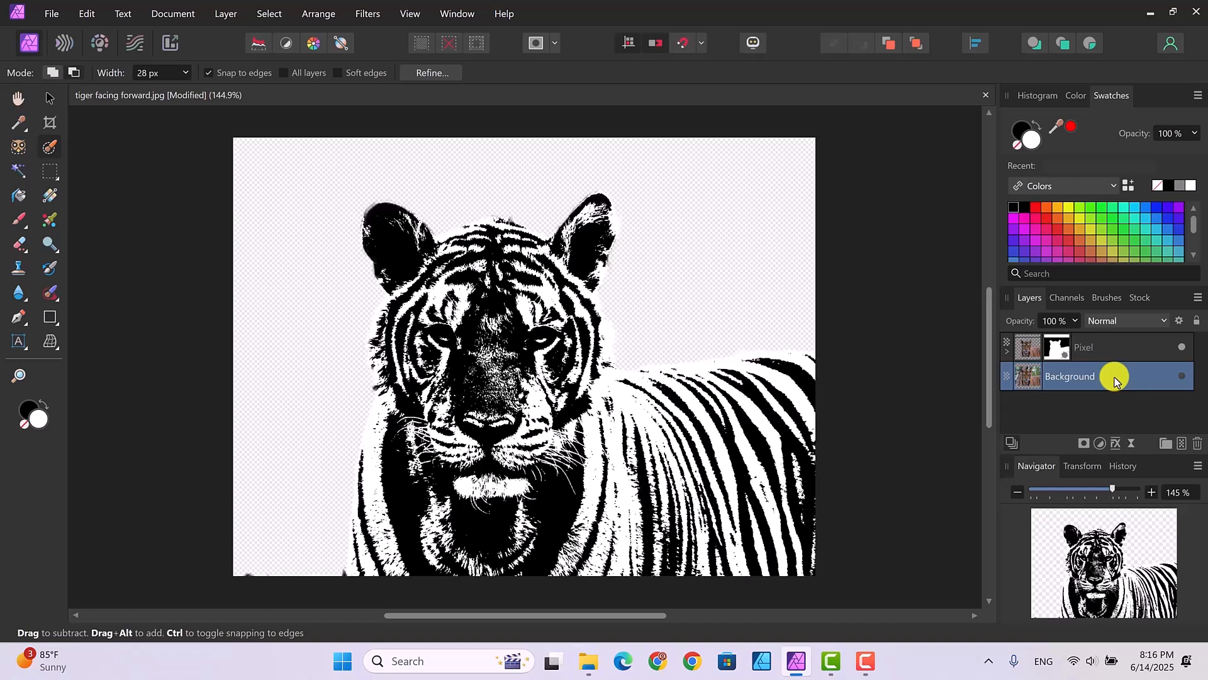
pyautogui.click(1184, 378)
pyautogui.click(1184, 378)
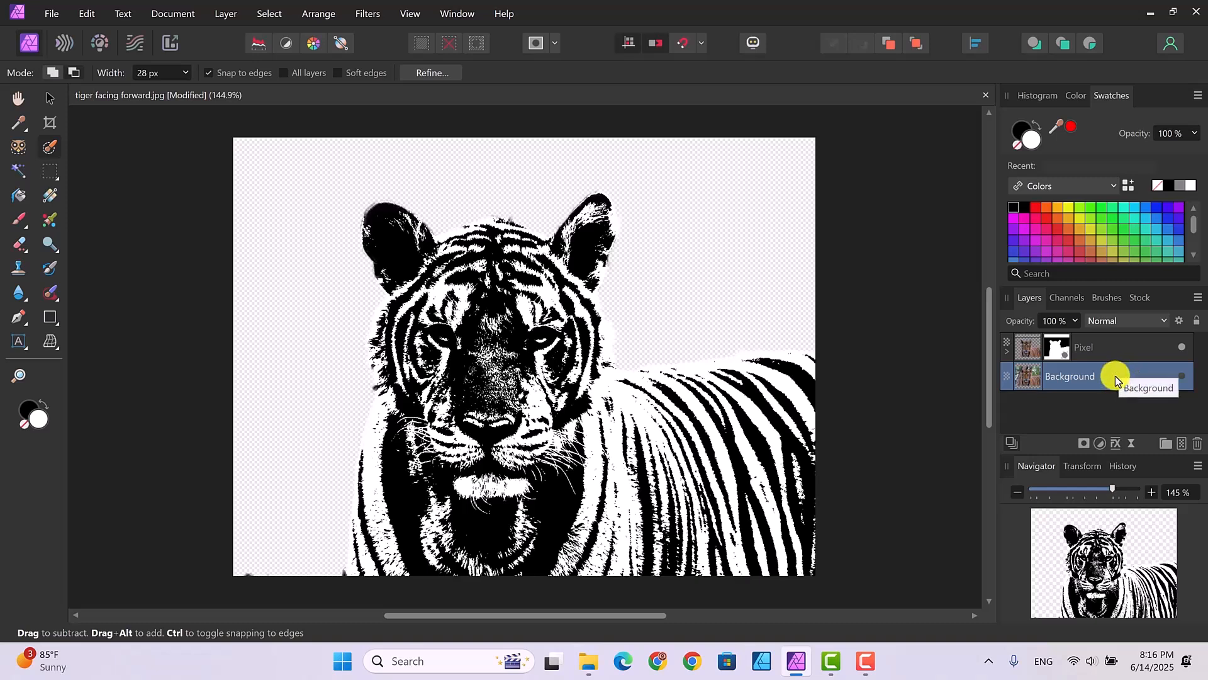
# Add a new pixel layer directly above the Background layer and rename it "paint"
pyautogui.click(1183, 445)
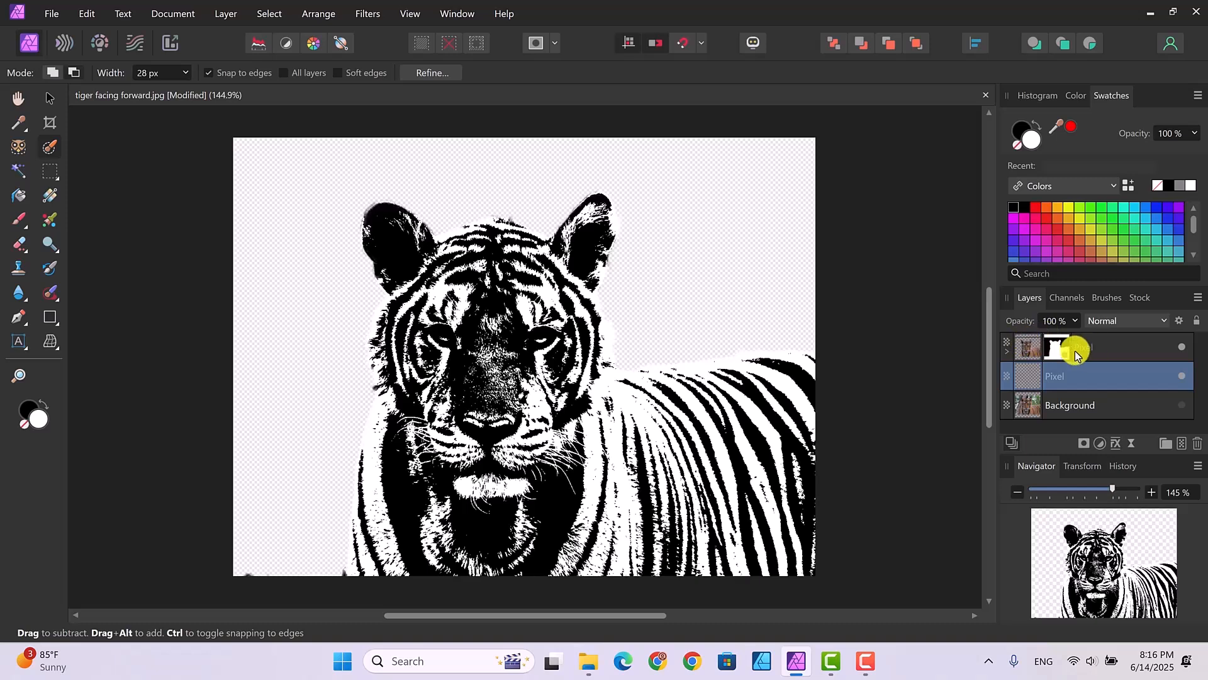
pyautogui.doubleClick(1063, 380)
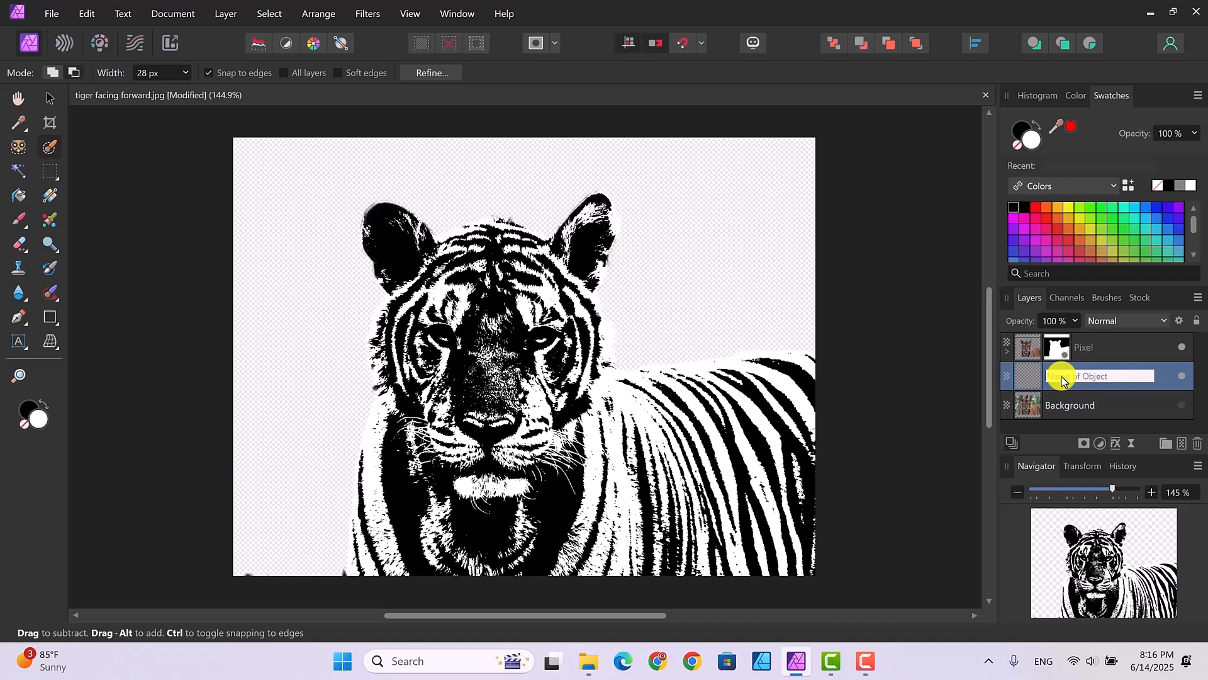
pyautogui.write('P')
pyautogui.press('Return')
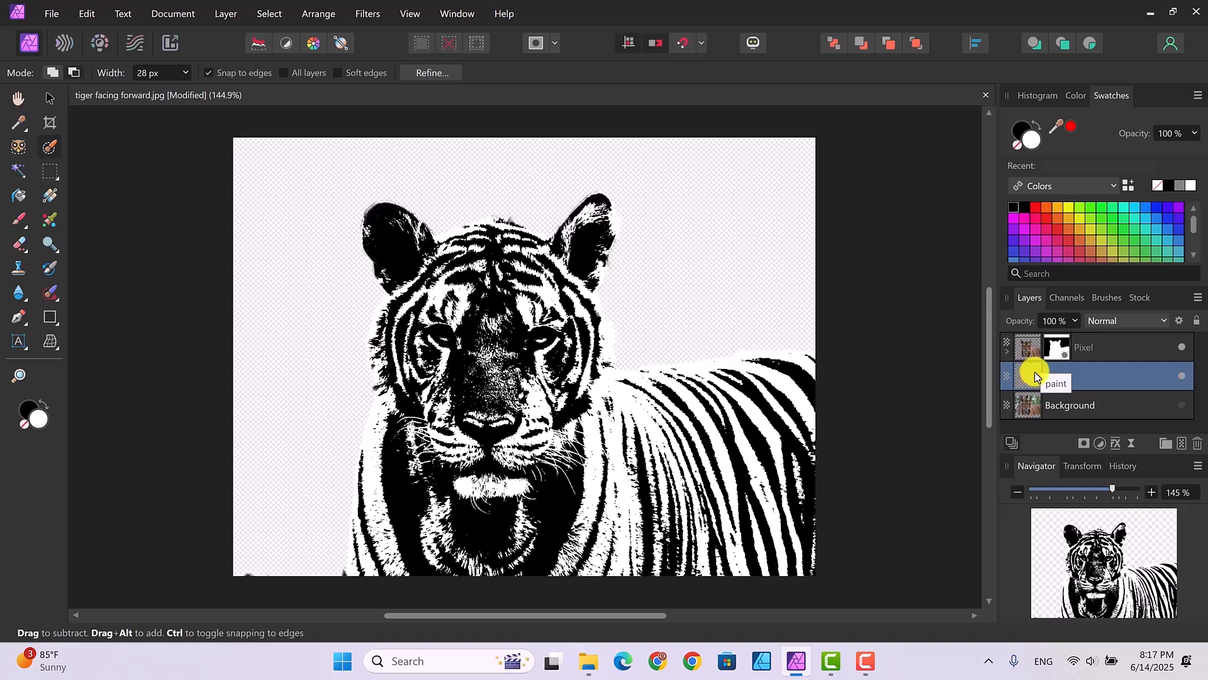
# Hide the masked tiger layer and fill the paint layer with white
pyautogui.click(1183, 350)
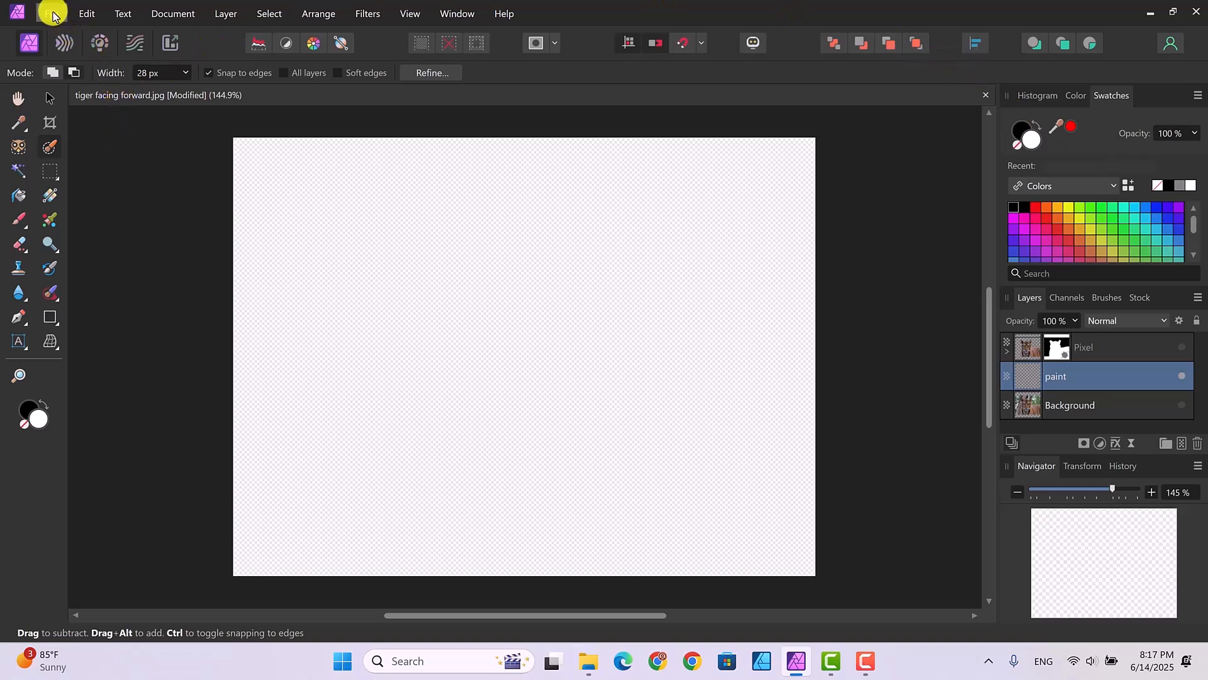
pyautogui.click(84, 15)
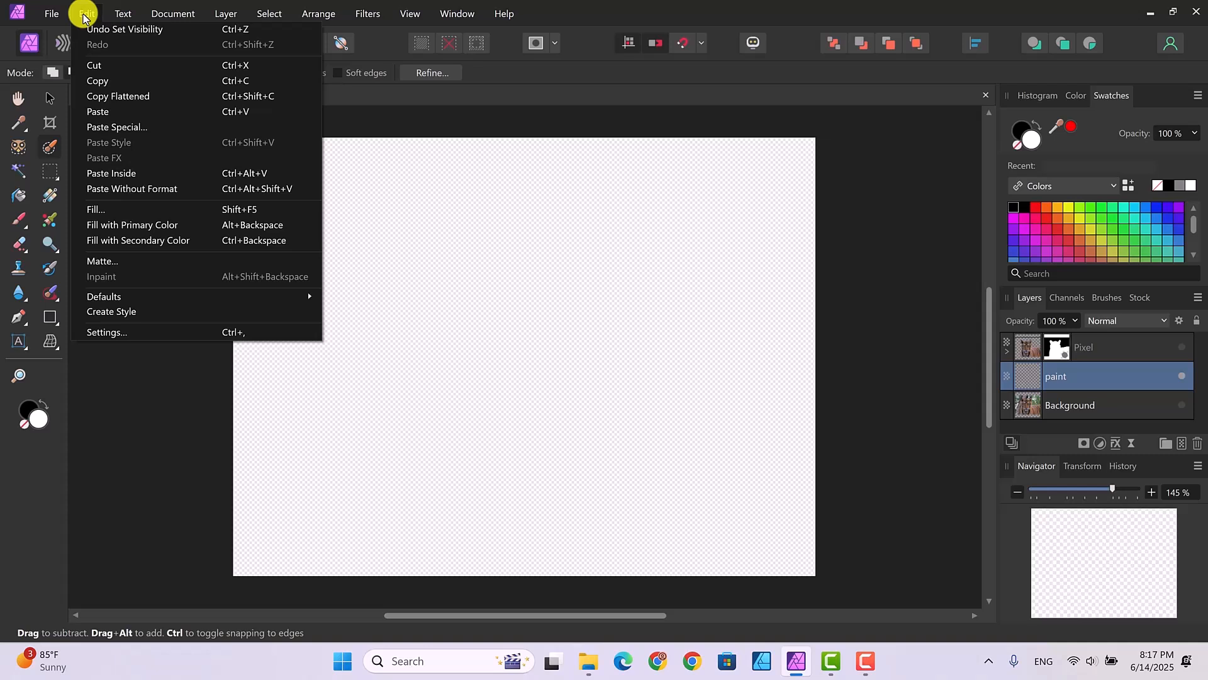
pyautogui.click(116, 229)
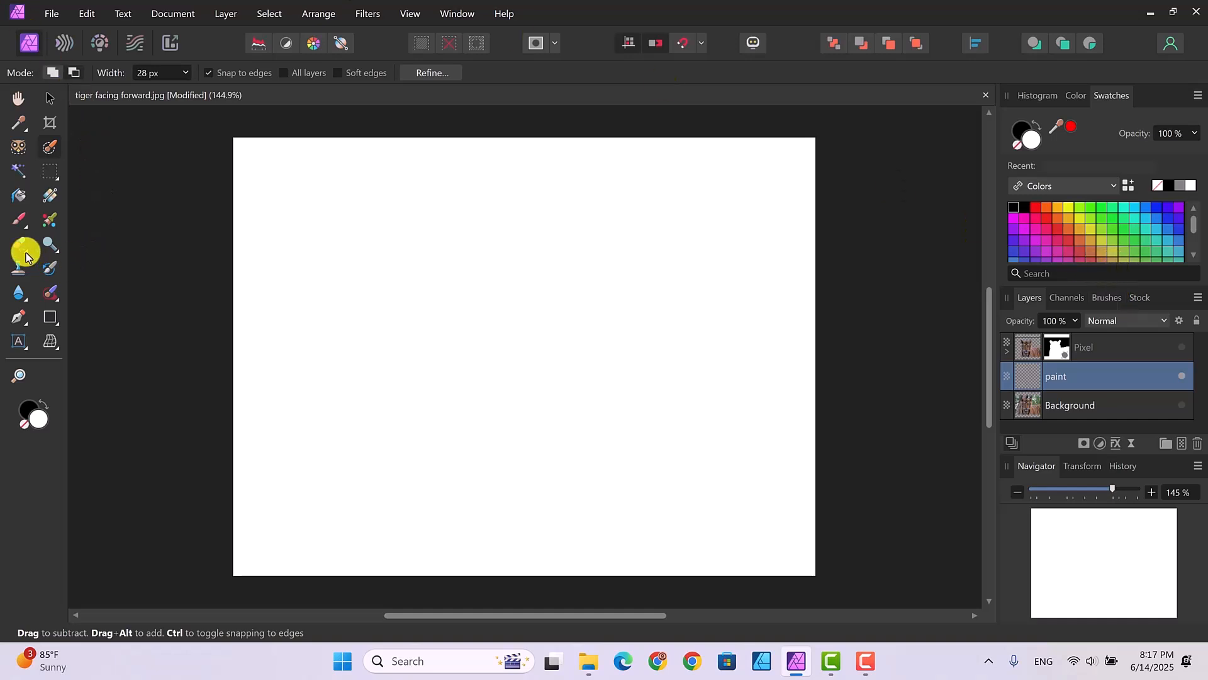
# Set up the Paint Brush with red colour and the "ItMH - Splatters and Drips - 09" brush
pyautogui.click(22, 223)
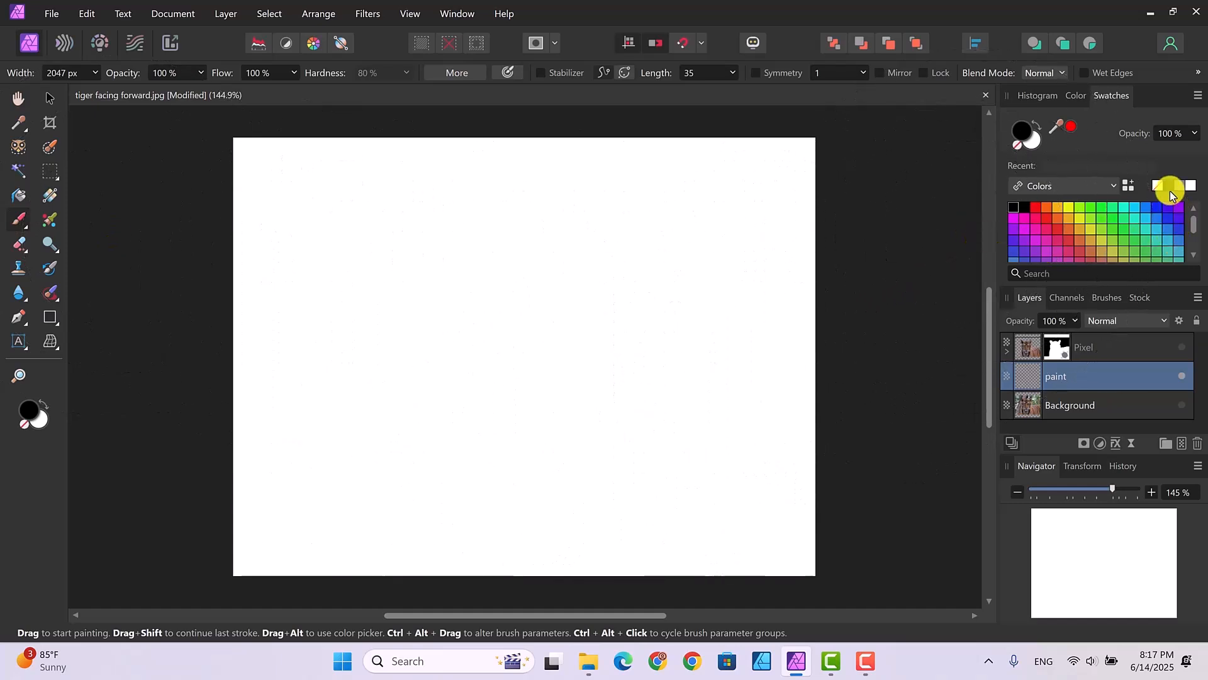
pyautogui.click(1037, 209)
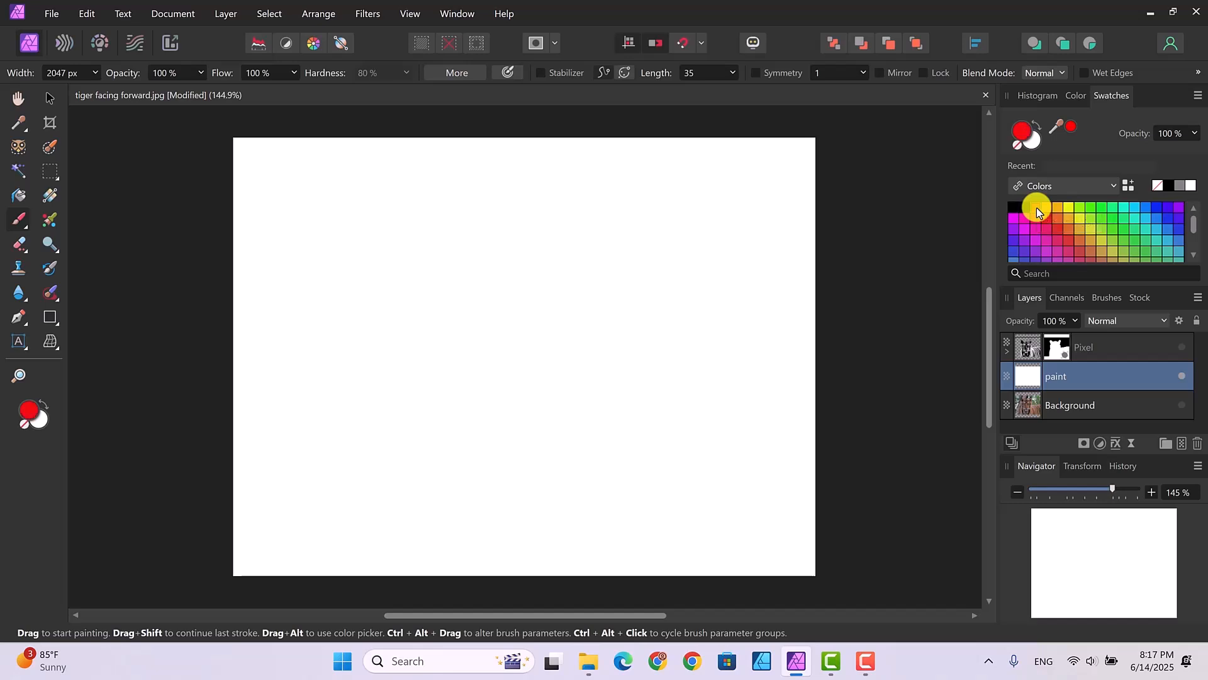
pyautogui.click(1110, 298)
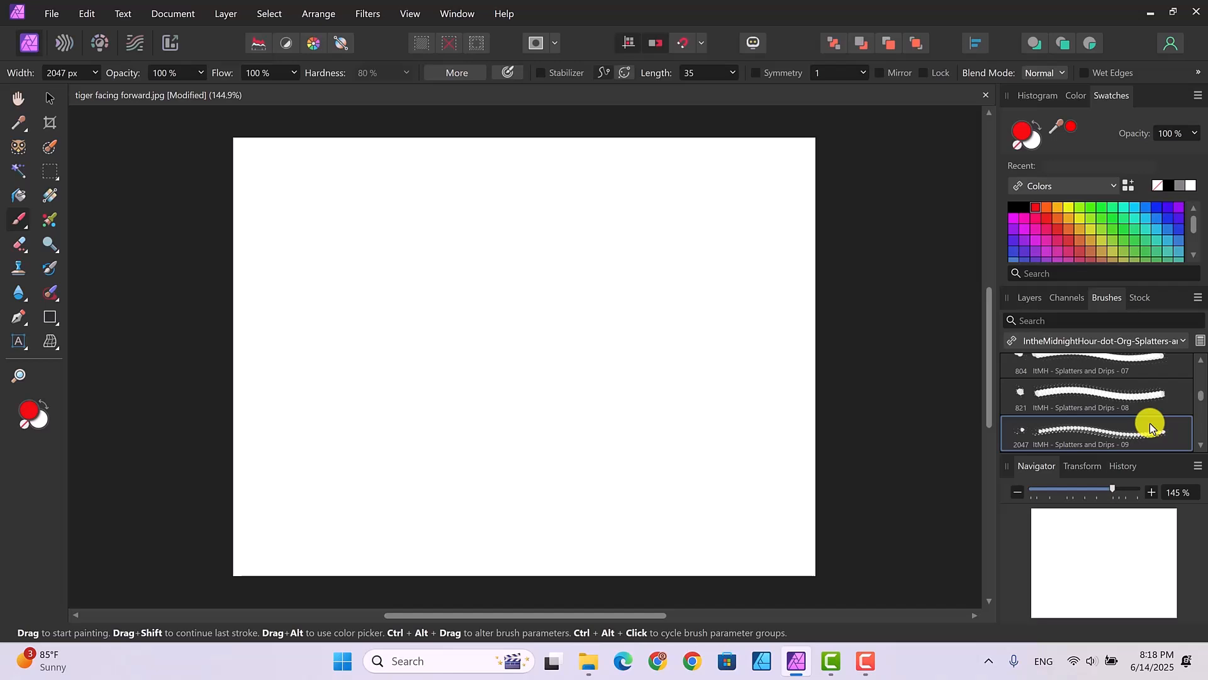
pyautogui.moveTo(868, 314)
pyautogui.mouseDown()
pyautogui.moveTo(535, 259)
pyautogui.moveTo(330, 243)
pyautogui.moveTo(434, 220)
pyautogui.moveTo(478, 233)
pyautogui.moveTo(485, 257)
pyautogui.moveTo(457, 260)
pyautogui.moveTo(524, 324)
pyautogui.moveTo(560, 337)
pyautogui.moveTo(511, 288)
pyautogui.moveTo(555, 330)
pyautogui.moveTo(538, 311)
pyautogui.mouseUp()
pyautogui.hotkey('ctrl', 'z')
pyautogui.hotkey('ctrl', 'z')
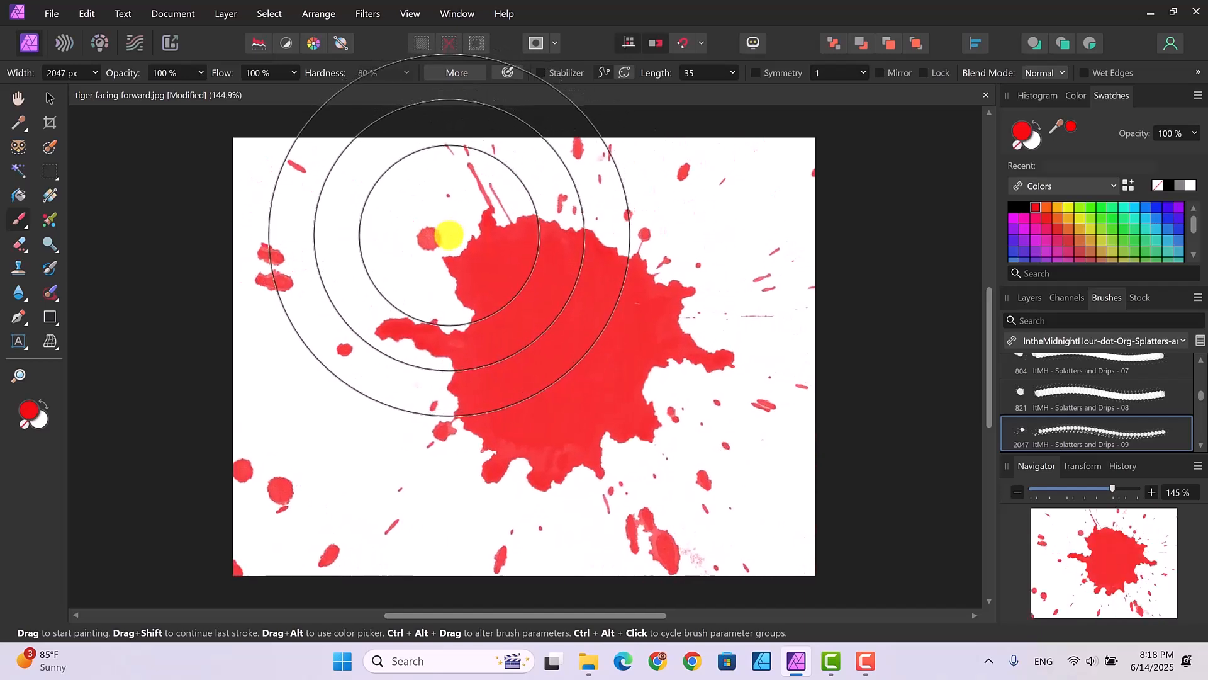
# Reduce the brush width to 908 px and stamp separate red splatters across the paint layer
pyautogui.press('[')
pyautogui.press('[')
pyautogui.press('[')
pyautogui.press('[')
pyautogui.press('[')
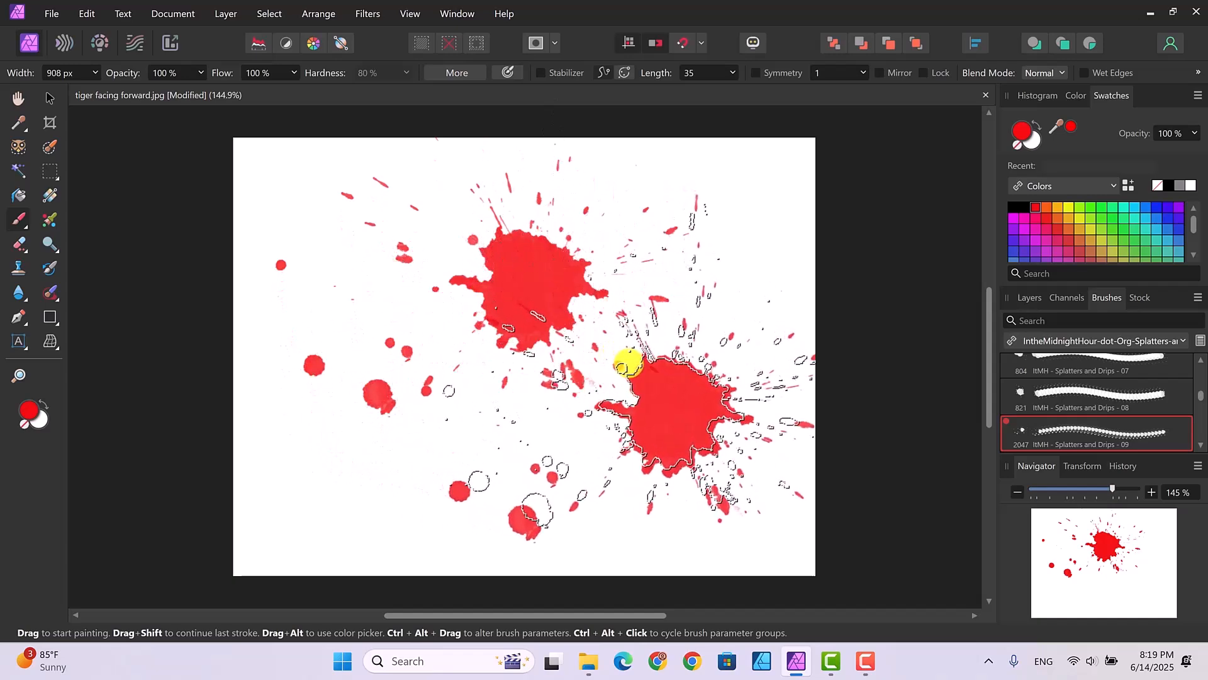
pyautogui.click(627, 364)
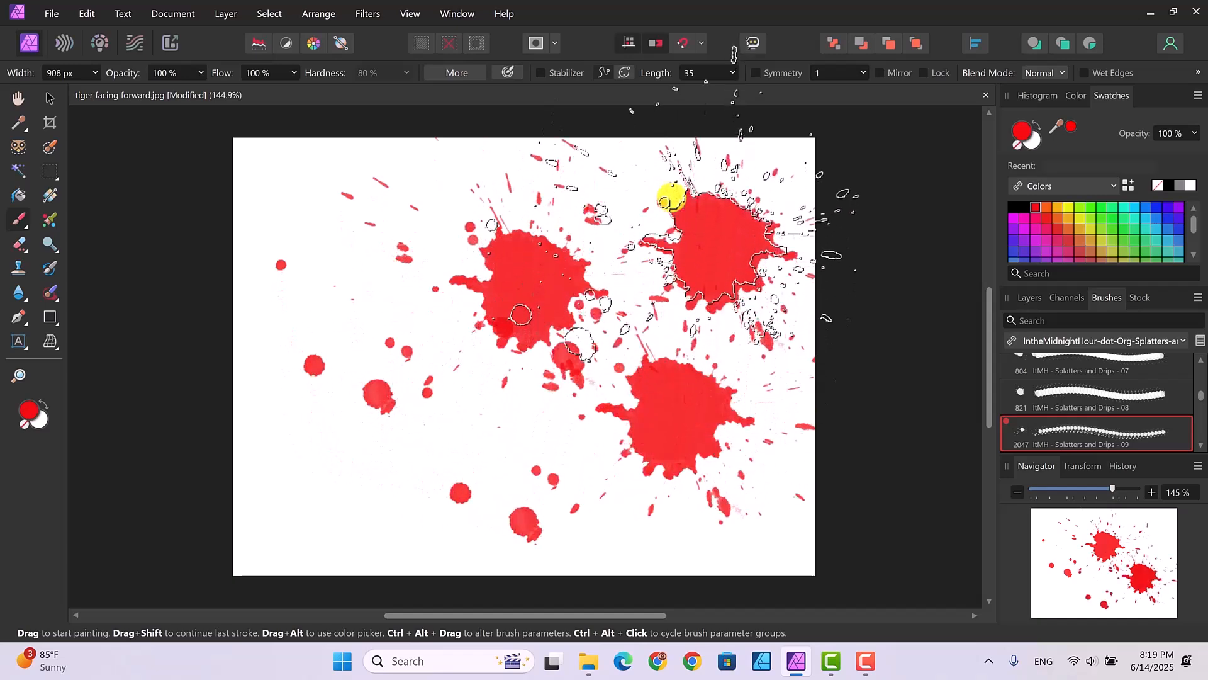
pyautogui.click(671, 197)
pyautogui.moveTo(398, 350); pyautogui.dragTo(329, 386)
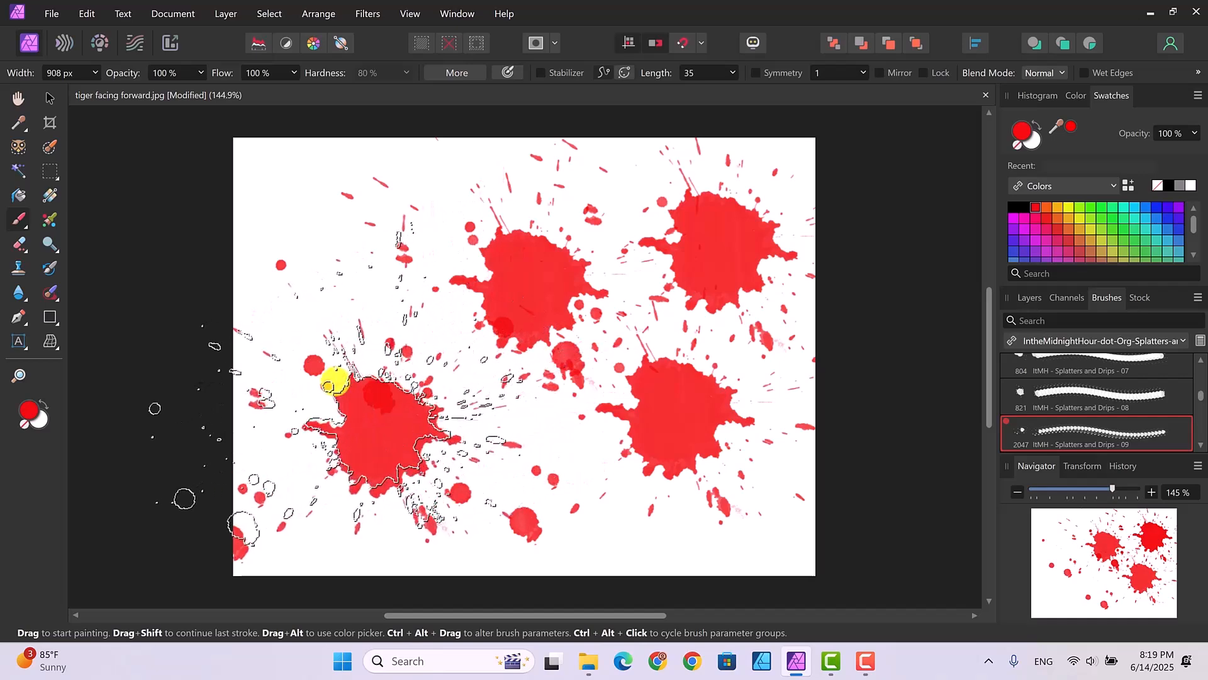
# Enlarge the brush to 1201 px, stamp a red splatter in the upper-left part of the canvas, and undo the surplus stamp
pyautogui.press(']')
pyautogui.press(']')
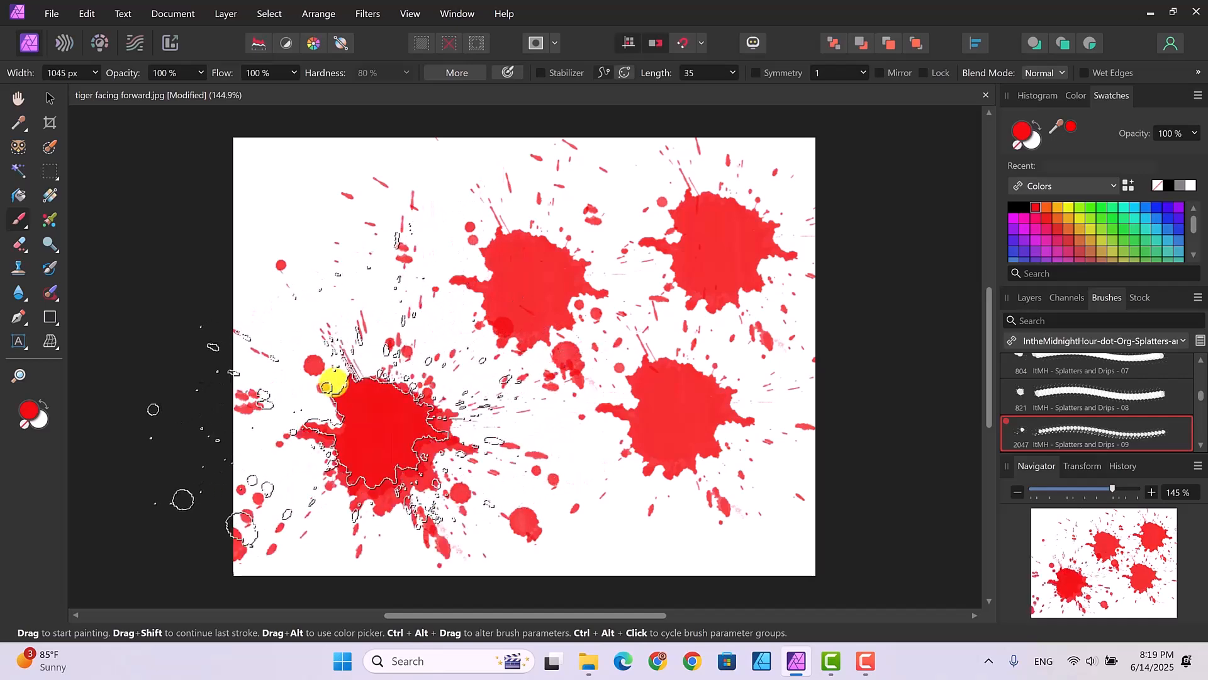
pyautogui.moveTo(308, 228); pyautogui.dragTo(307, 228)
pyautogui.hotkey('ctrl', 'z')
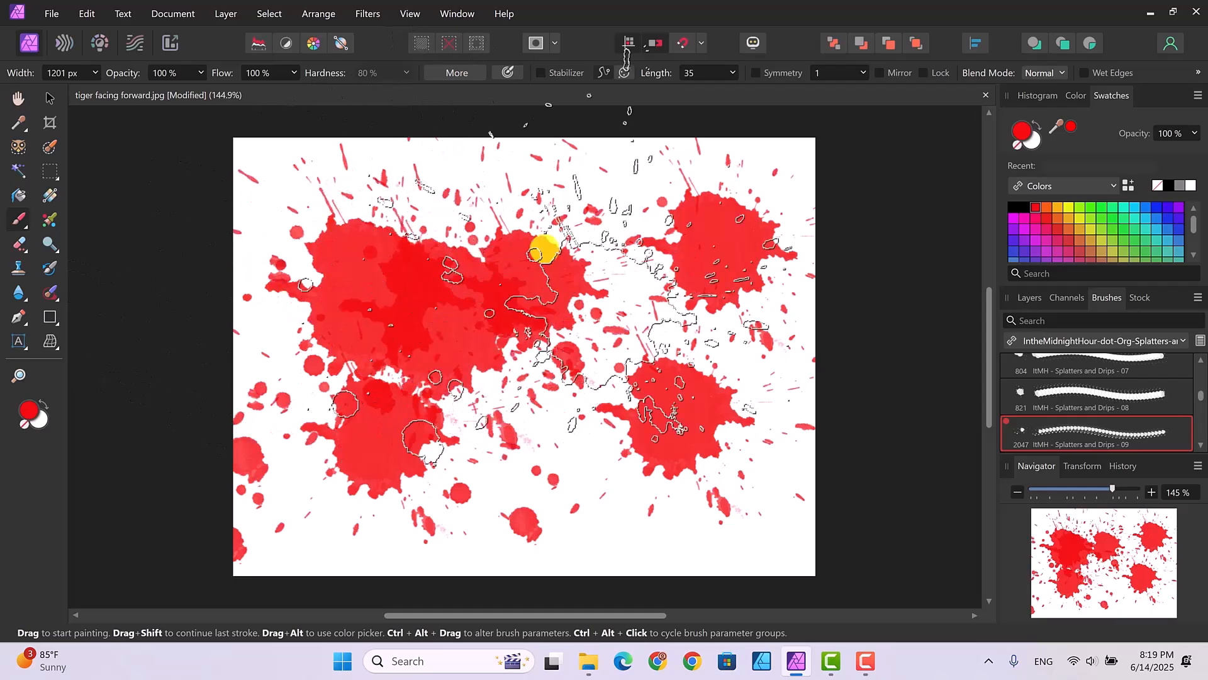
# Stamp bright green splatters over the red ones, followed by blue splatters across the canvas, at 1201 px brush width
pyautogui.click(1091, 205)
pyautogui.moveTo(818, 239)
pyautogui.mouseDown()
pyautogui.moveTo(642, 270)
pyautogui.moveTo(623, 254)
pyautogui.moveTo(572, 251)
pyautogui.moveTo(458, 323)
pyautogui.moveTo(367, 330)
pyautogui.moveTo(501, 397)
pyautogui.moveTo(453, 148)
pyautogui.mouseUp()
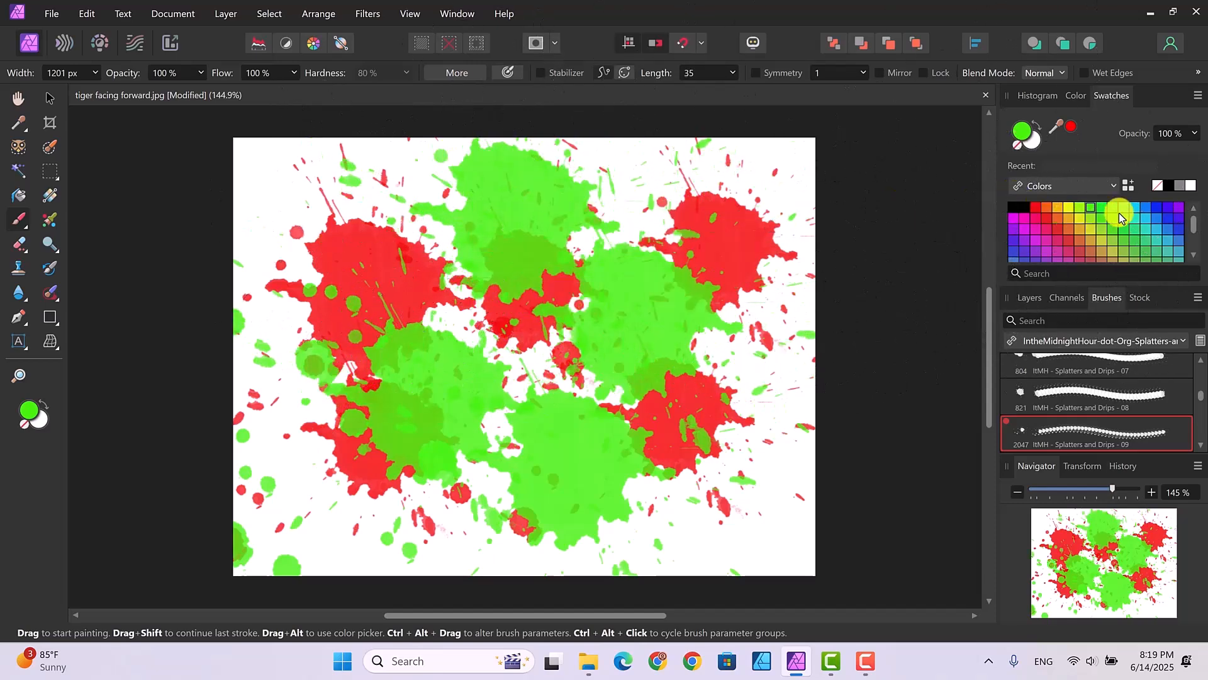
pyautogui.click(1156, 207)
pyautogui.moveTo(818, 239); pyautogui.dragTo(758, 217)
pyautogui.moveTo(811, 277)
pyautogui.mouseDown()
pyautogui.moveTo(642, 236)
pyautogui.moveTo(478, 314)
pyautogui.moveTo(446, 315)
pyautogui.mouseUp()
pyautogui.moveTo(390, 252)
pyautogui.mouseDown()
pyautogui.moveTo(350, 213)
pyautogui.moveTo(341, 219)
pyautogui.moveTo(268, 322)
pyautogui.moveTo(257, 370)
pyautogui.moveTo(392, 424)
pyautogui.mouseUp()
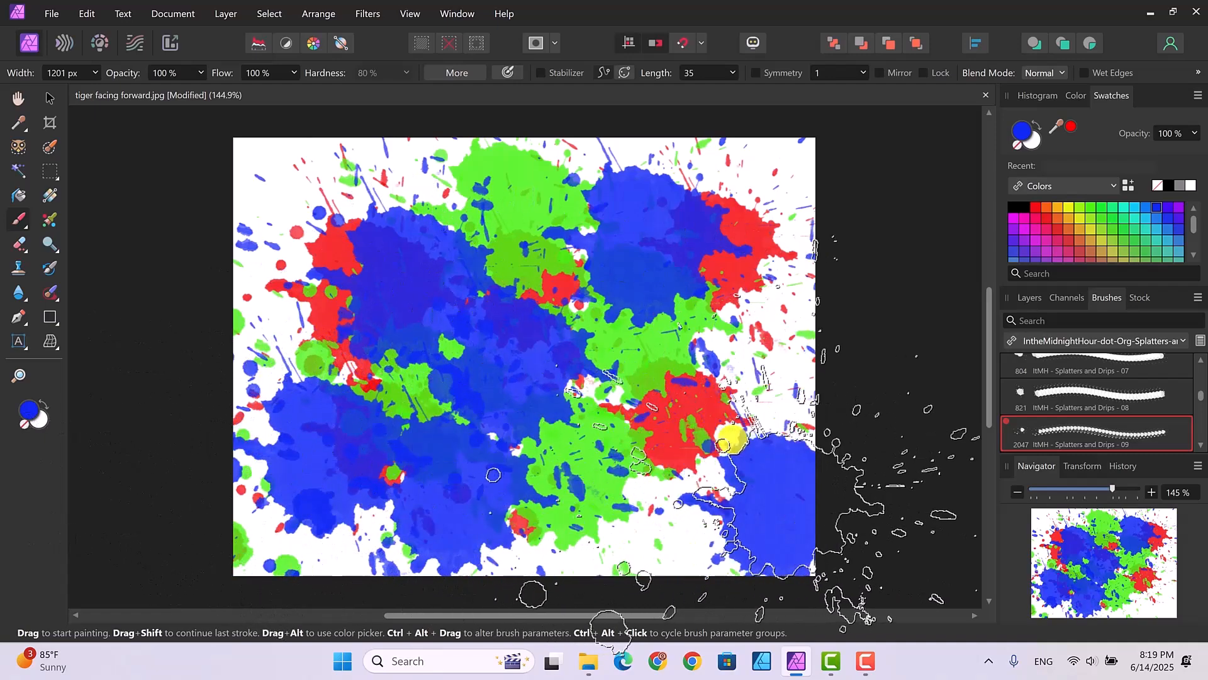
pyautogui.click(666, 418)
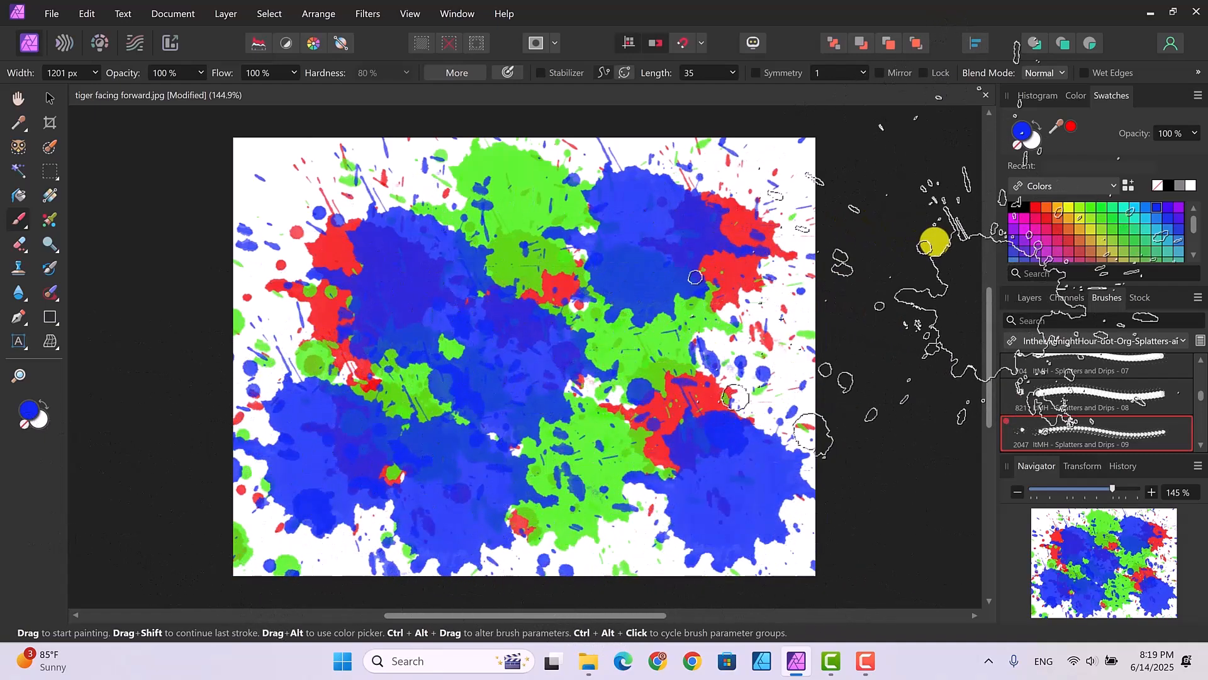
# Stamp magenta splatters over the canvas and an orange one in its upper middle, and switch to the Move tool
pyautogui.click(1014, 220)
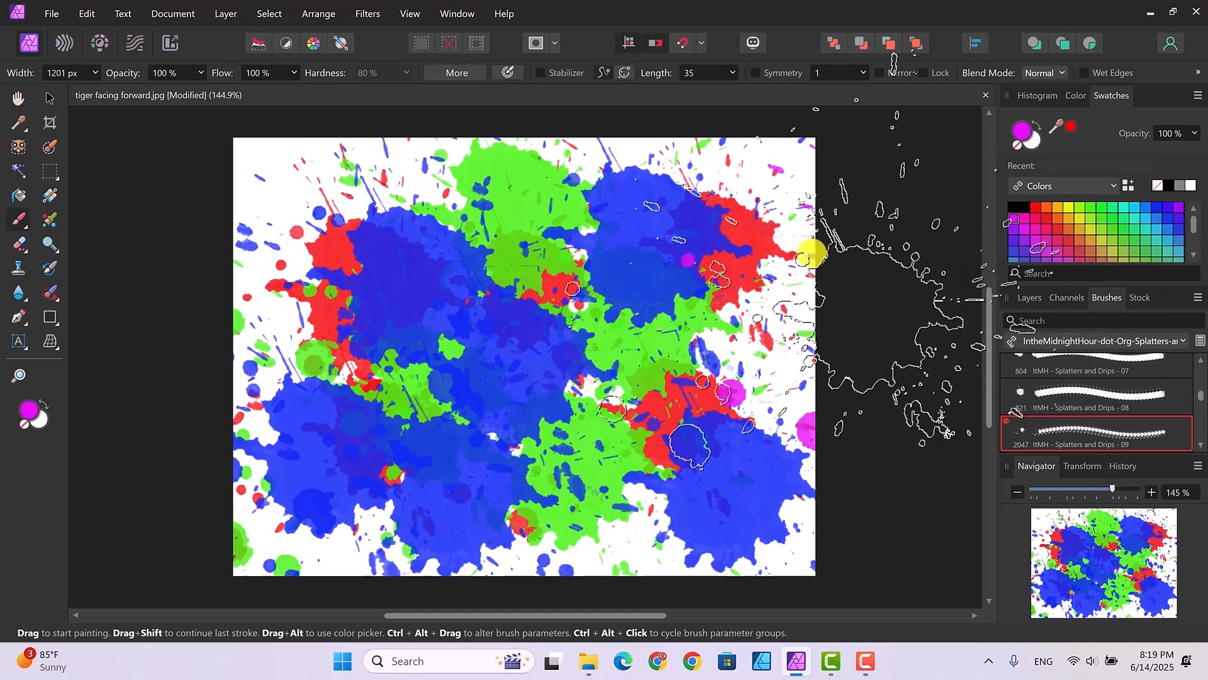
pyautogui.moveTo(809, 251)
pyautogui.mouseDown()
pyautogui.moveTo(726, 284)
pyautogui.moveTo(660, 276)
pyautogui.moveTo(638, 279)
pyautogui.moveTo(652, 288)
pyautogui.moveTo(549, 302)
pyautogui.moveTo(348, 137)
pyautogui.moveTo(298, 152)
pyautogui.moveTo(313, 212)
pyautogui.moveTo(513, 378)
pyautogui.moveTo(596, 414)
pyautogui.moveTo(513, 277)
pyautogui.mouseUp()
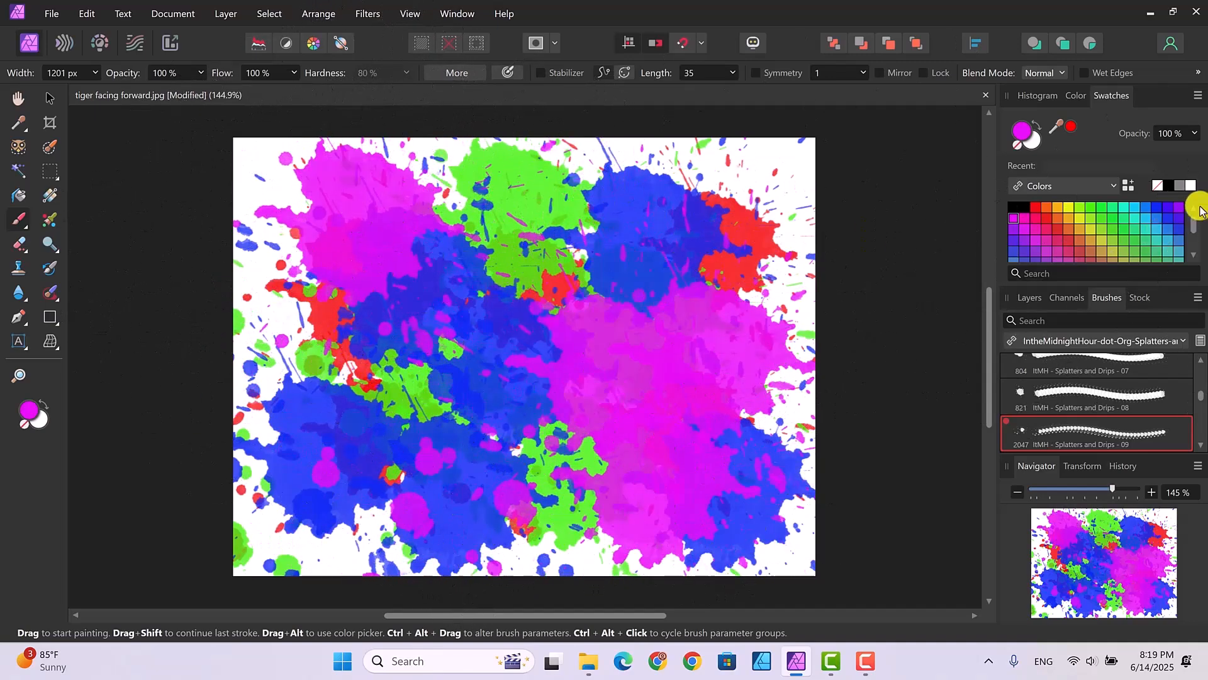
pyautogui.click(1144, 187)
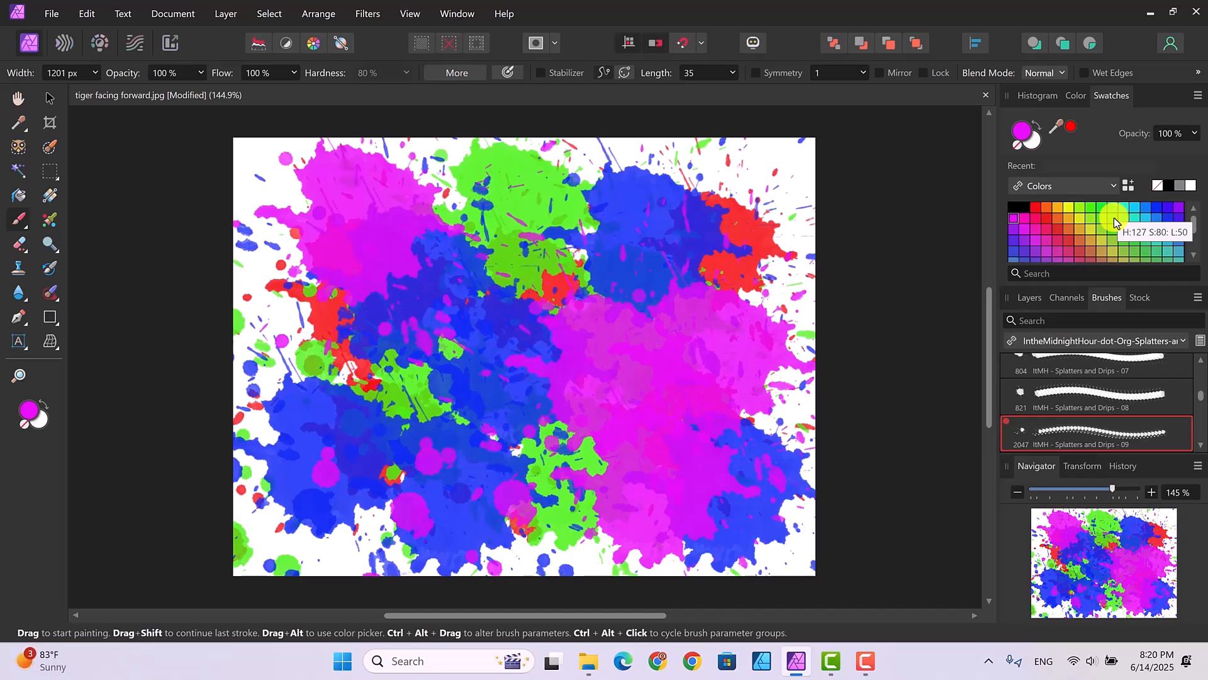
pyautogui.click(1025, 218)
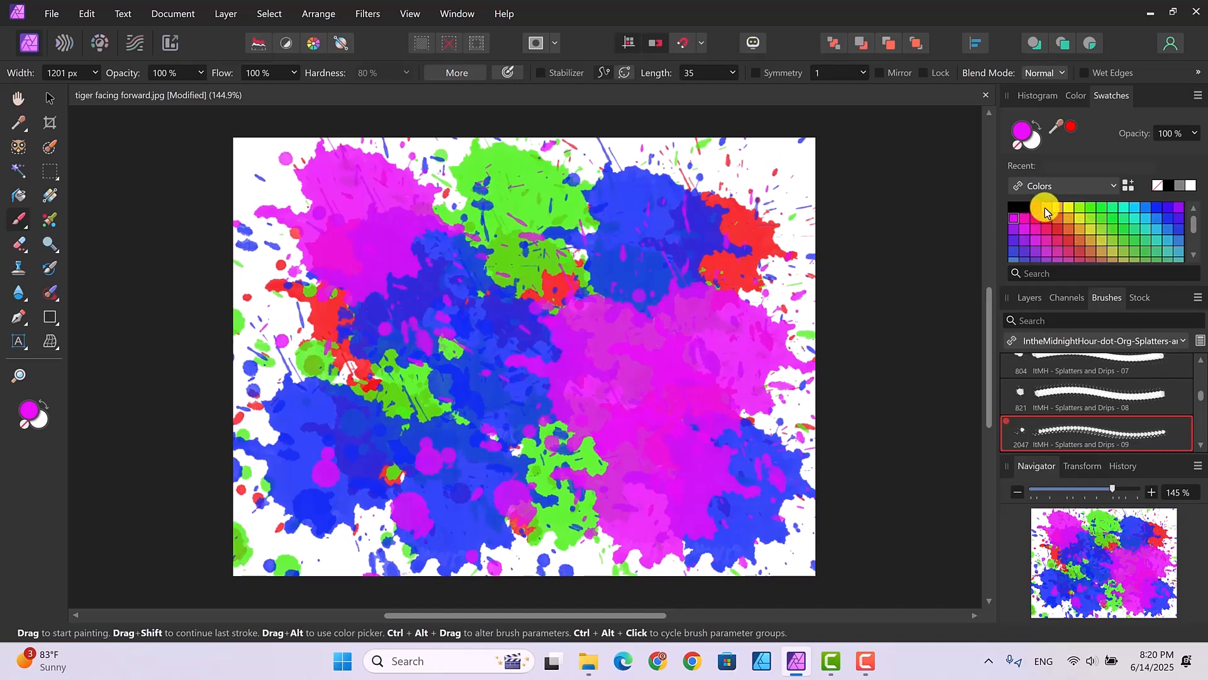
pyautogui.click(1045, 209)
pyautogui.moveTo(888, 202)
pyautogui.mouseDown()
pyautogui.moveTo(604, 222)
pyautogui.moveTo(583, 196)
pyautogui.moveTo(655, 184)
pyautogui.moveTo(536, 163)
pyautogui.moveTo(546, 201)
pyautogui.moveTo(634, 278)
pyautogui.moveTo(913, 307)
pyautogui.moveTo(913, 282)
pyautogui.mouseUp()
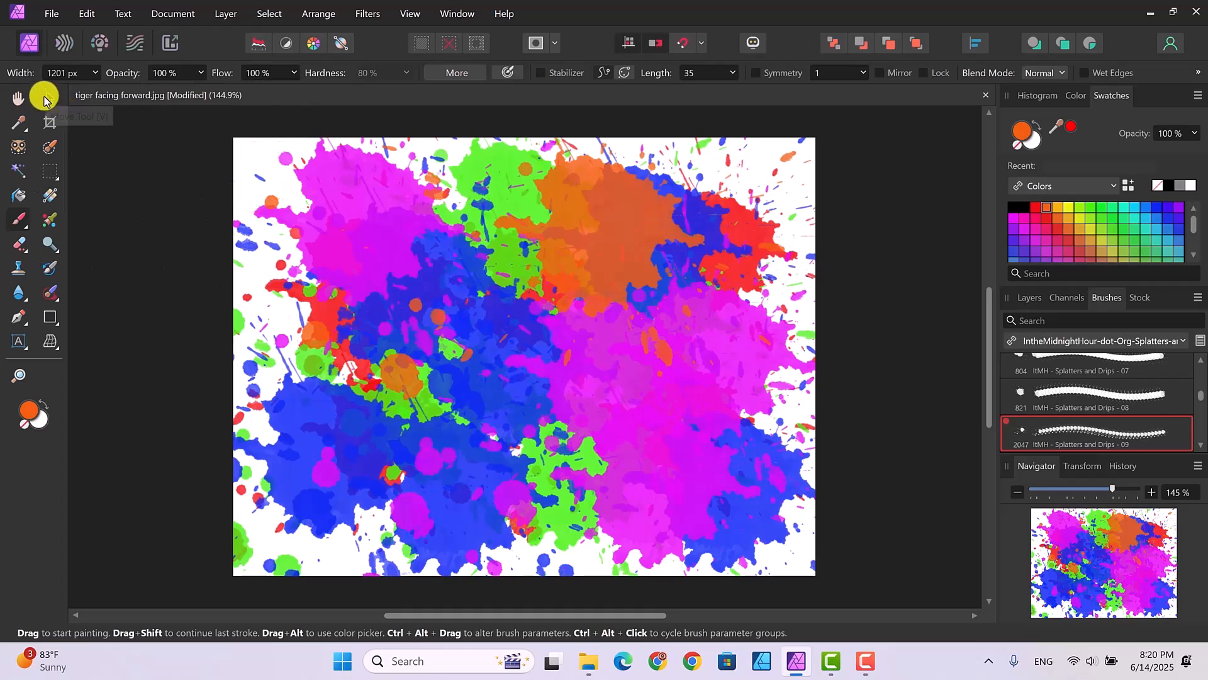
pyautogui.click(46, 99)
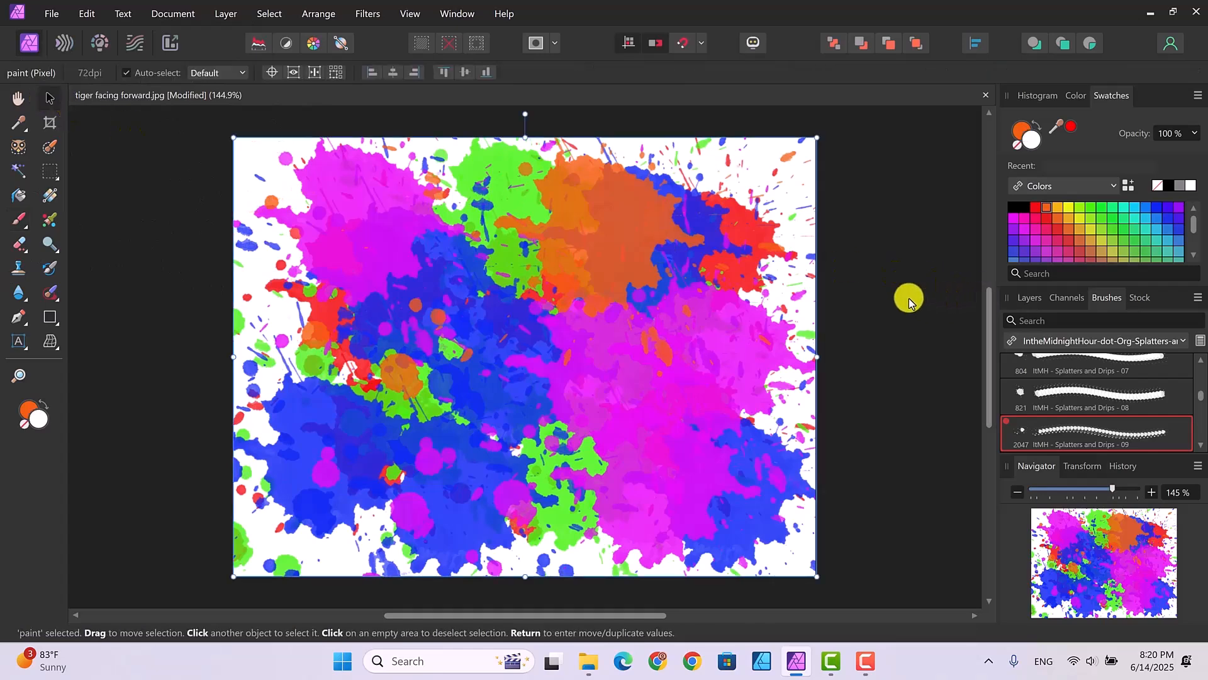
# Toggle the masked tiger layer's visibility to compare the tiger with the splatter painting beneath it
pyautogui.click(1025, 299)
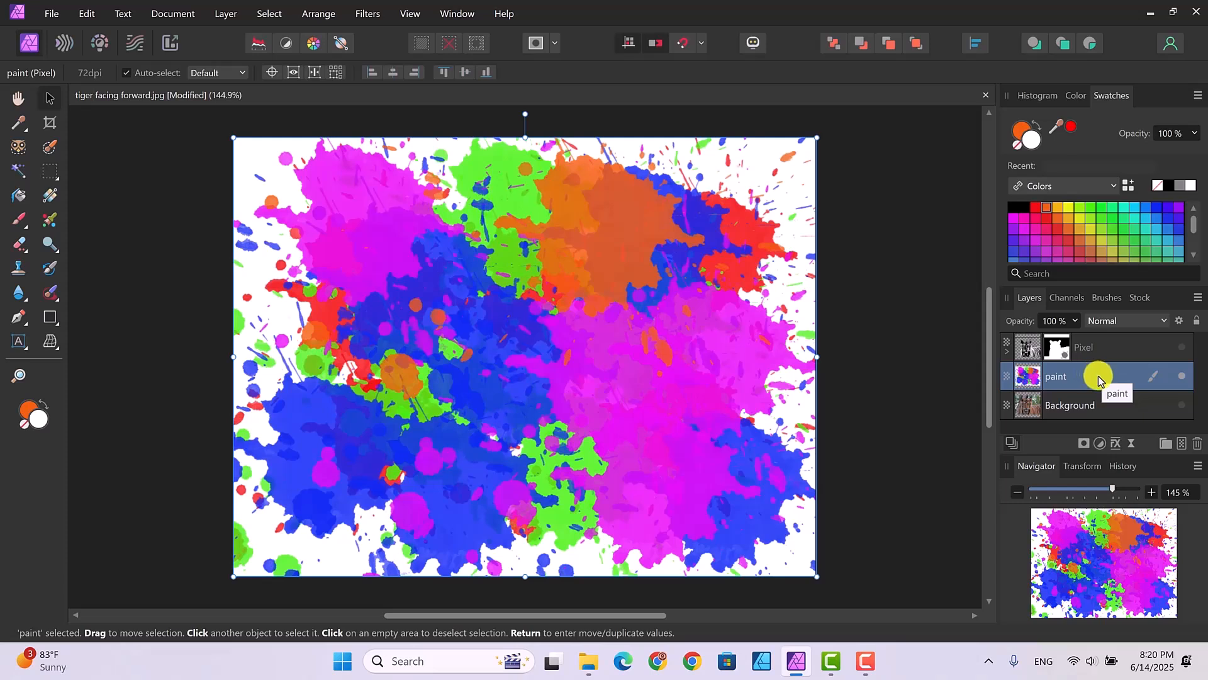
pyautogui.click(1182, 347)
pyautogui.click(1182, 347)
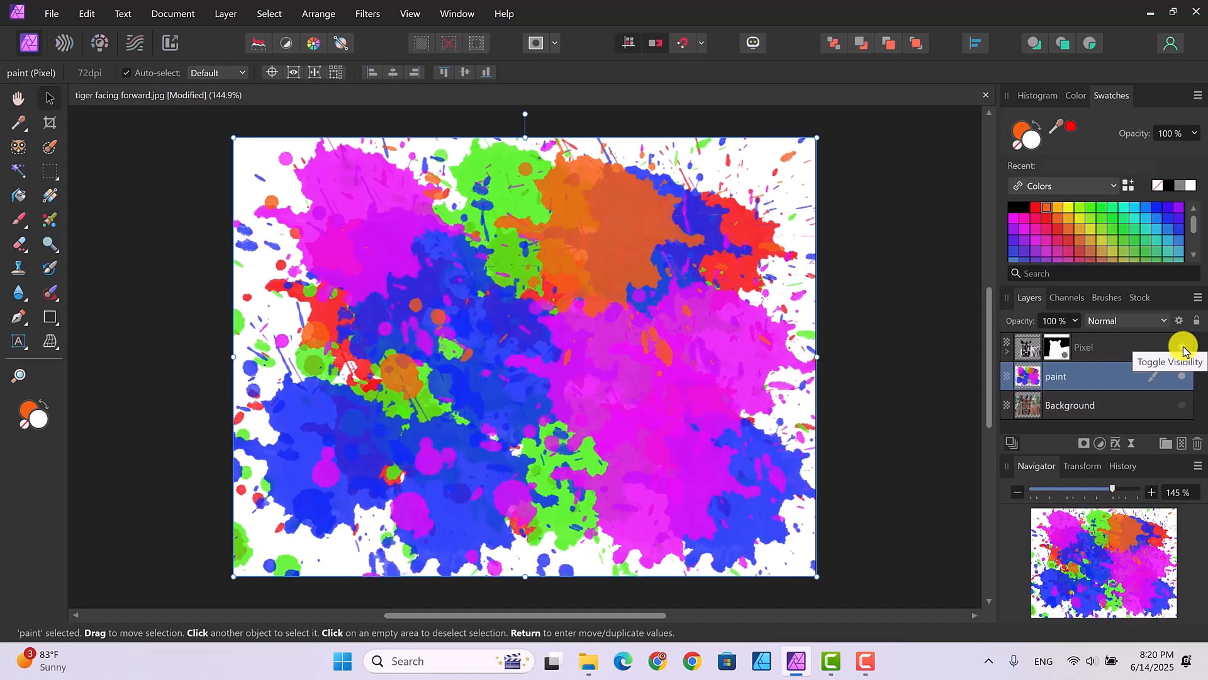
pyautogui.click(1182, 348)
pyautogui.click(1182, 348)
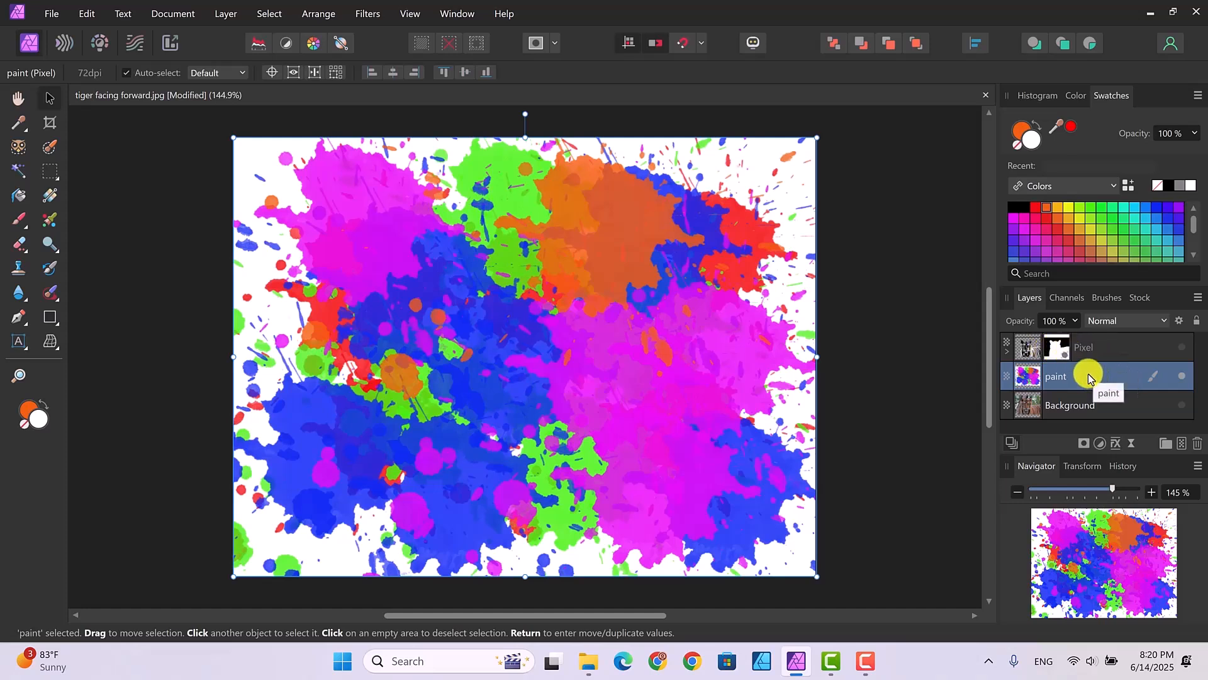
# Show the masked tiger layer, nest the paint layer inside it so the splatters are clipped to the tiger, and expand it
pyautogui.click(1182, 350)
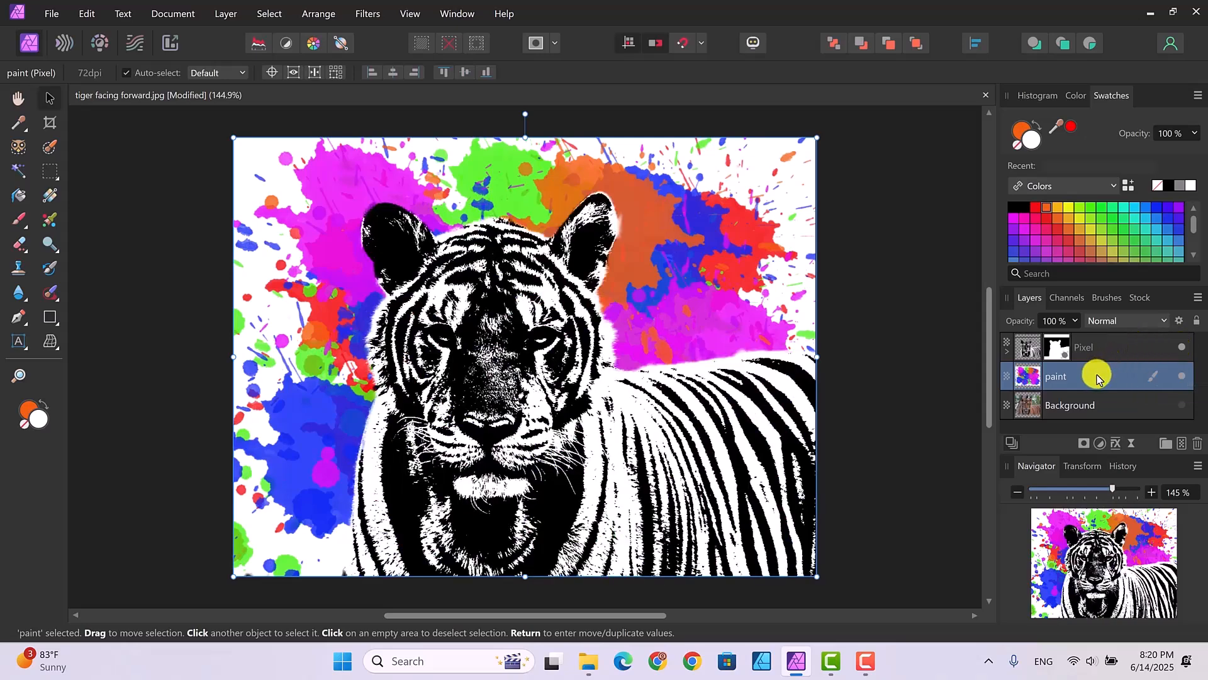
pyautogui.moveTo(1096, 377); pyautogui.dragTo(1100, 349)
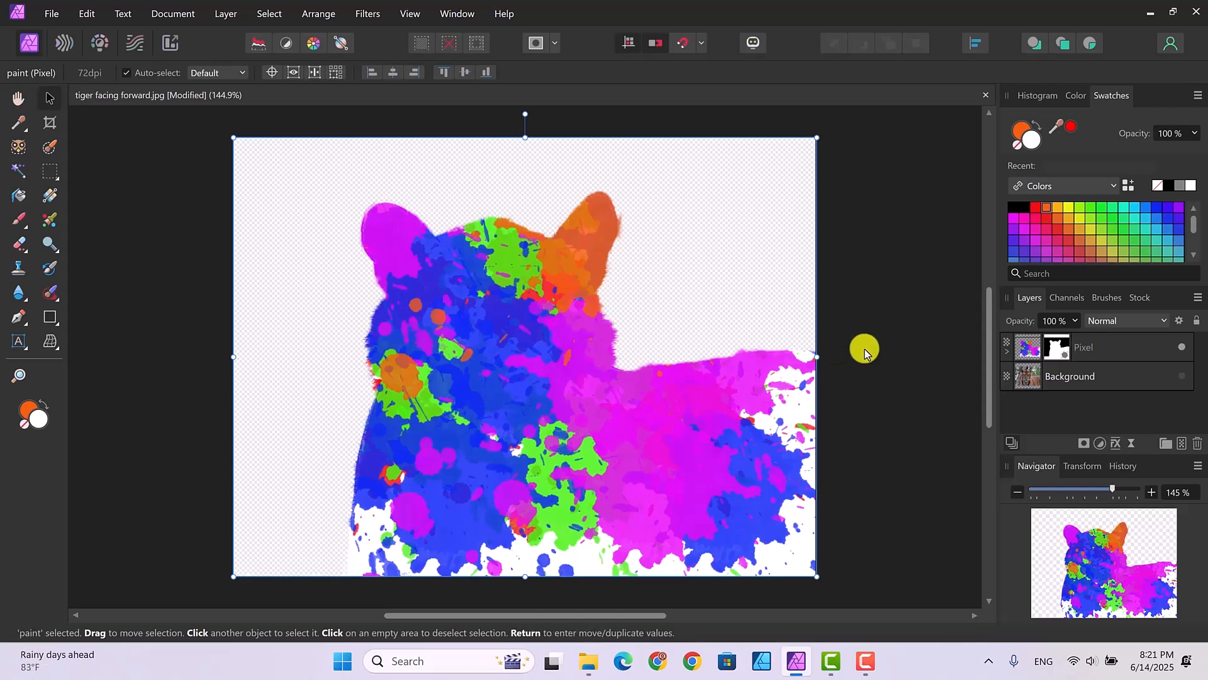
pyautogui.click(1008, 351)
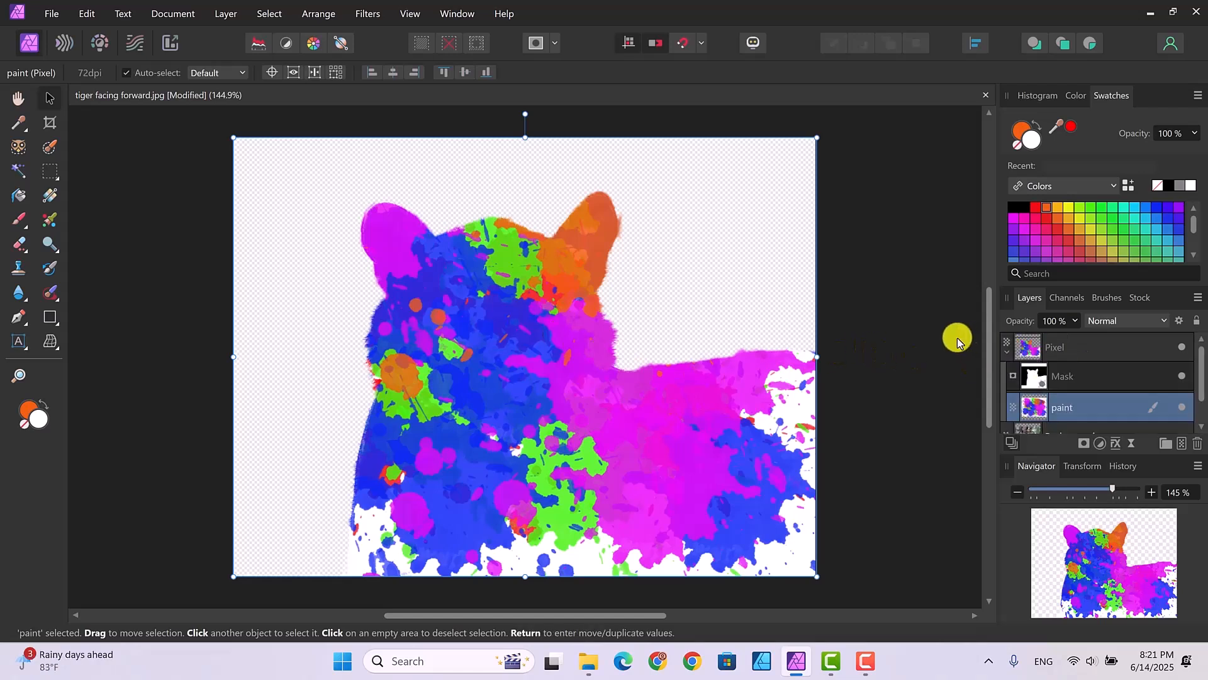
# Set the nested paint layer's blend mode to Lighter Color
pyautogui.click(1164, 326)
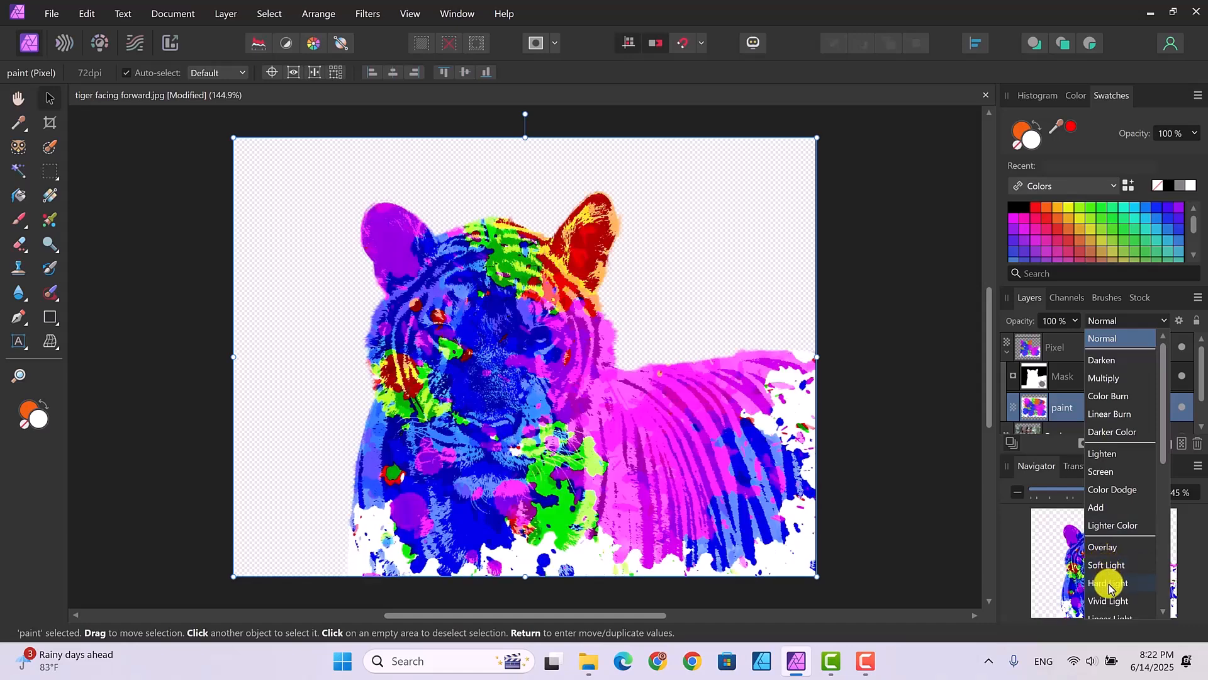
pyautogui.scroll(-2, 1111, 610)
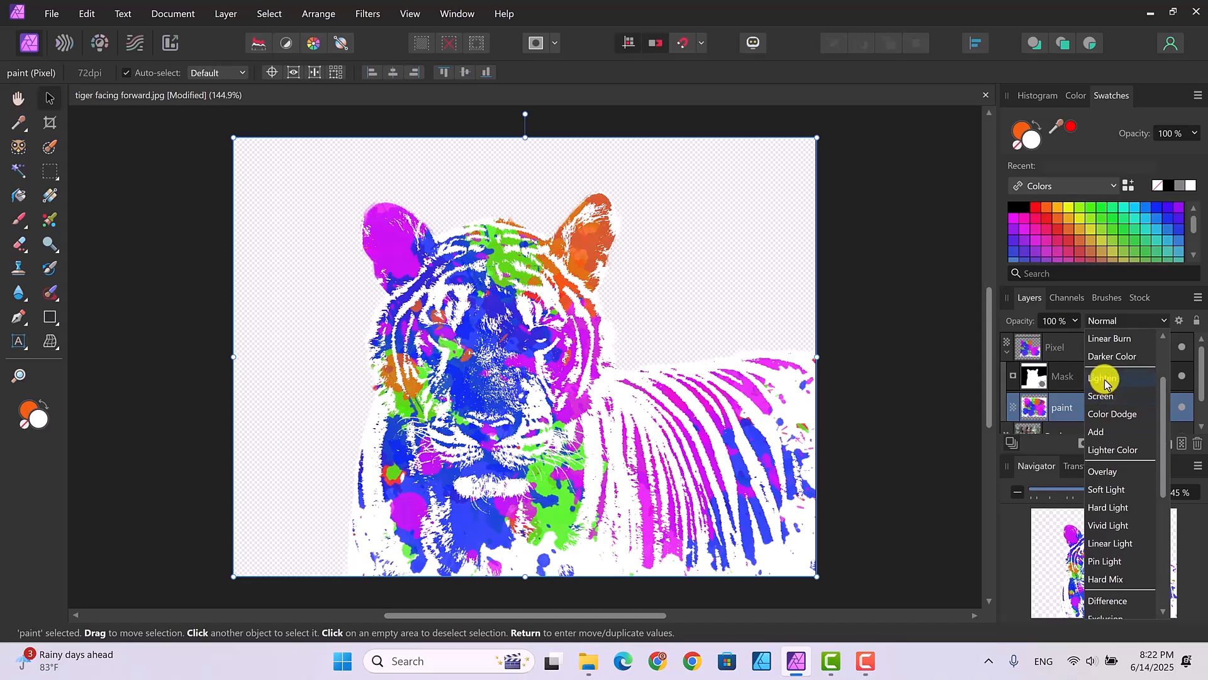
pyautogui.click(1112, 451)
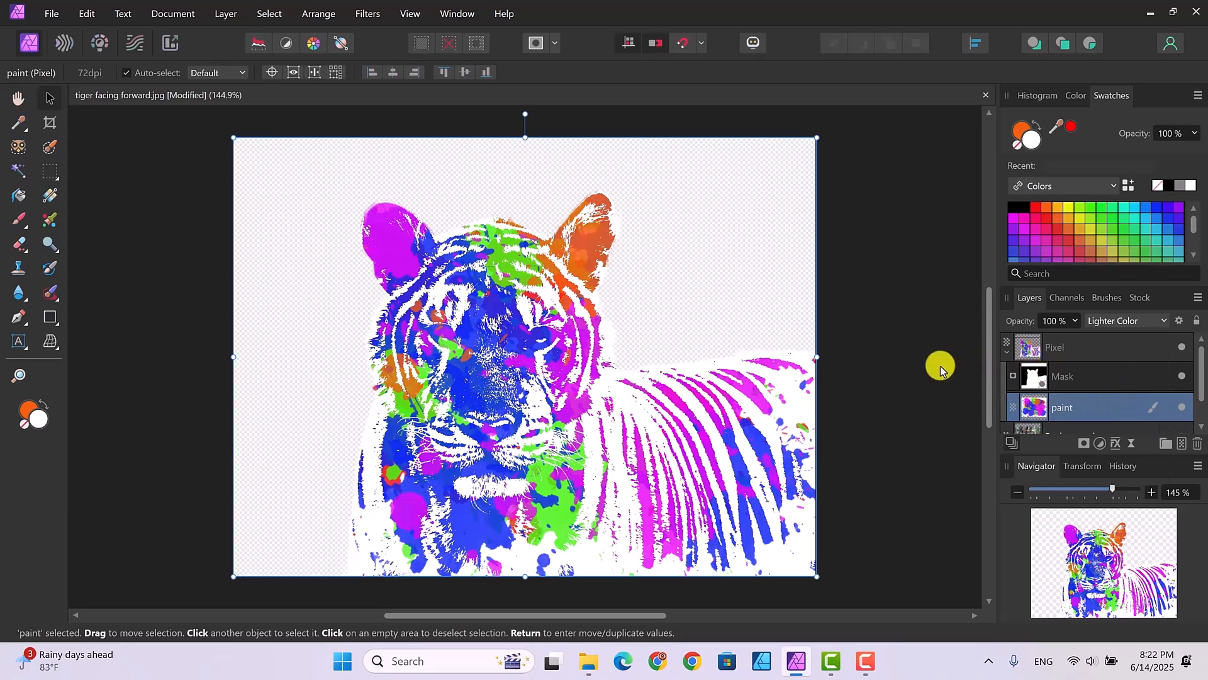
pyautogui.click(1008, 353)
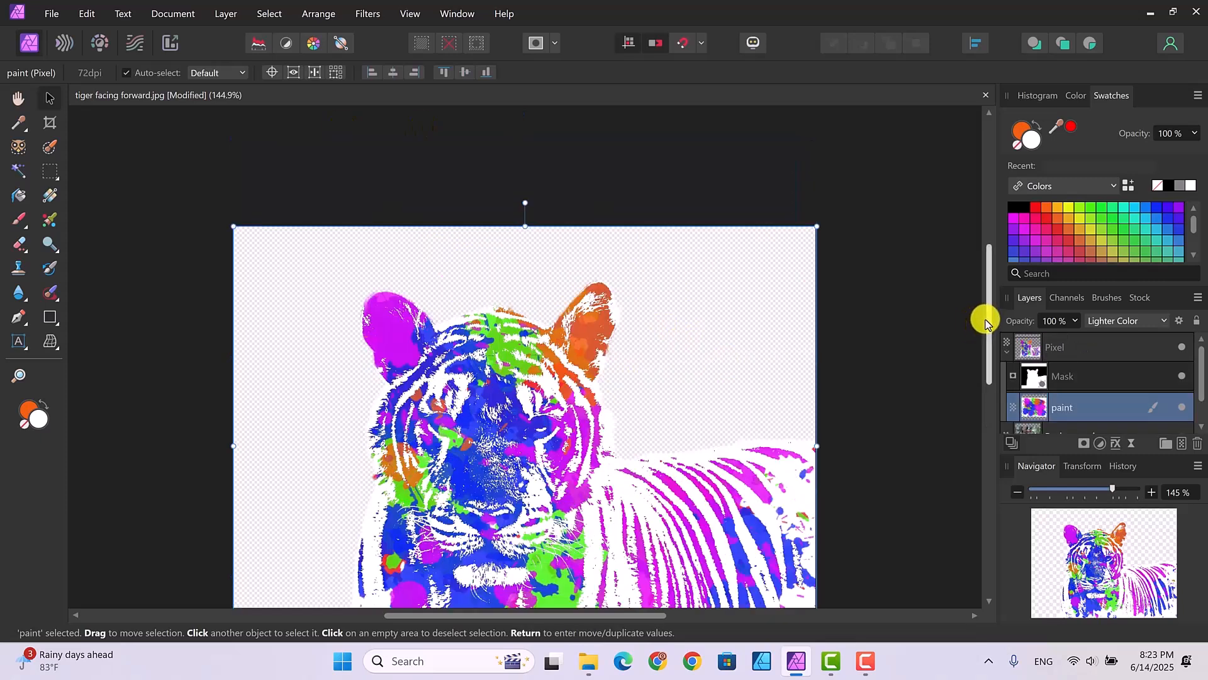
pyautogui.moveTo(988, 315); pyautogui.dragTo(992, 390)
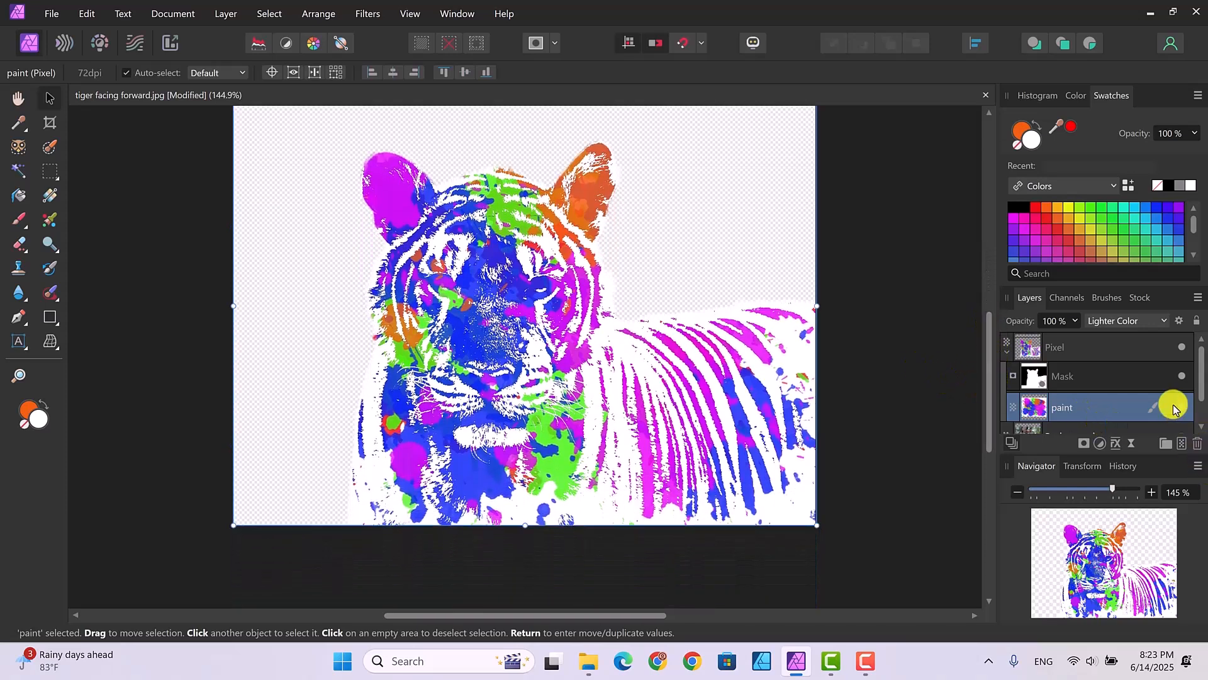
# Collapse the masked tiger layer and add an empty pixel layer directly above it
pyautogui.click(1007, 351)
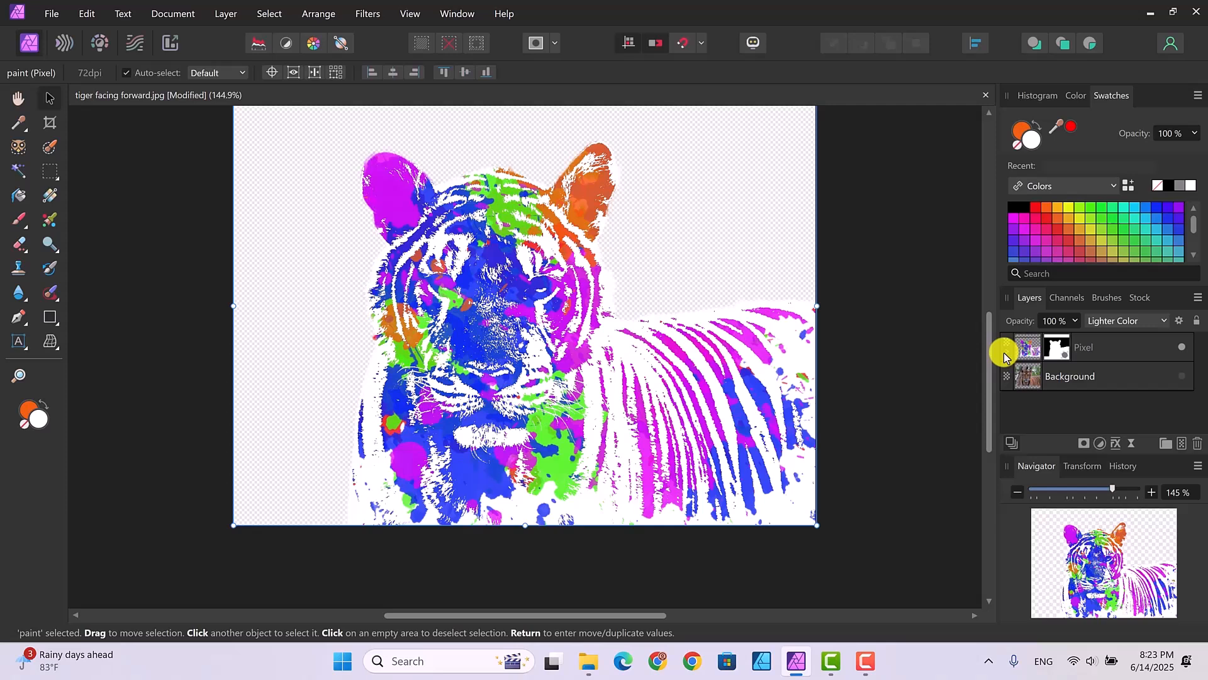
pyautogui.click(1109, 375)
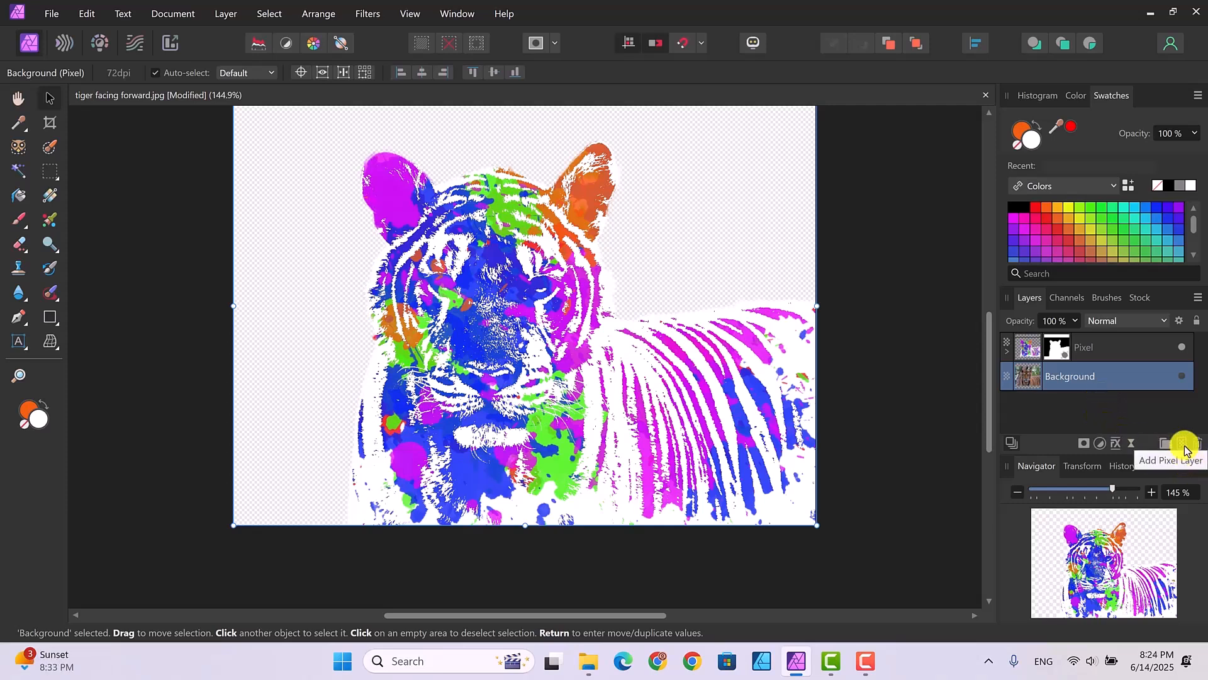
pyautogui.click(1119, 340)
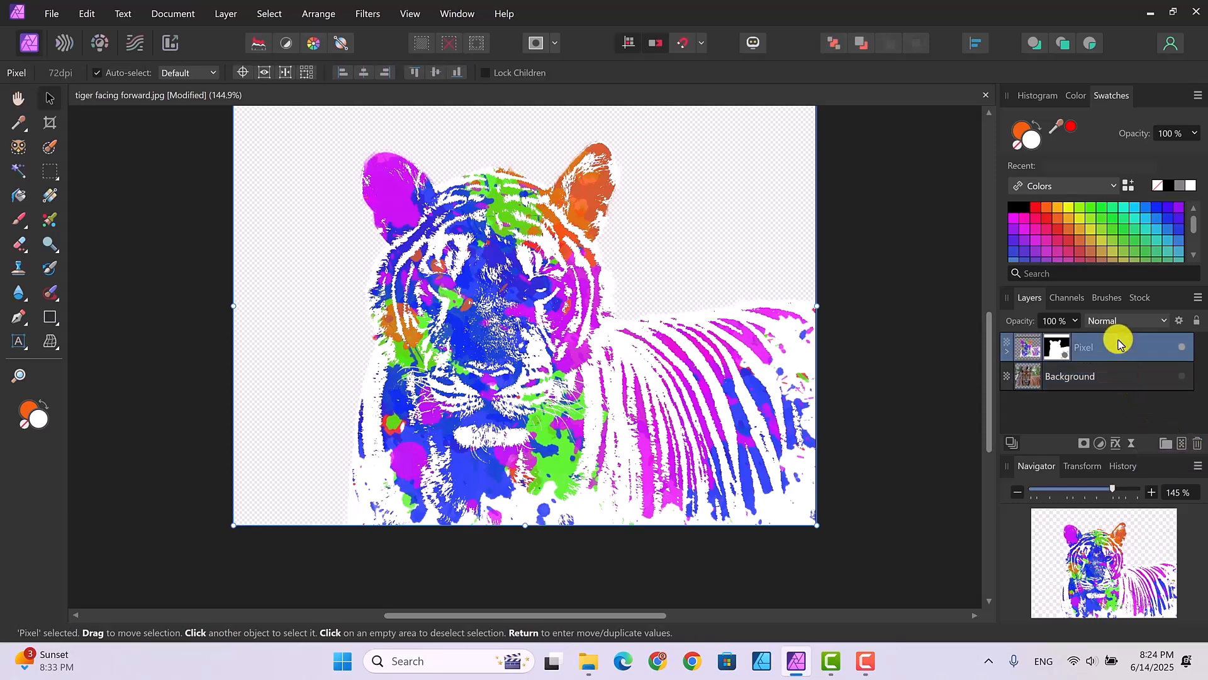
pyautogui.click(1181, 443)
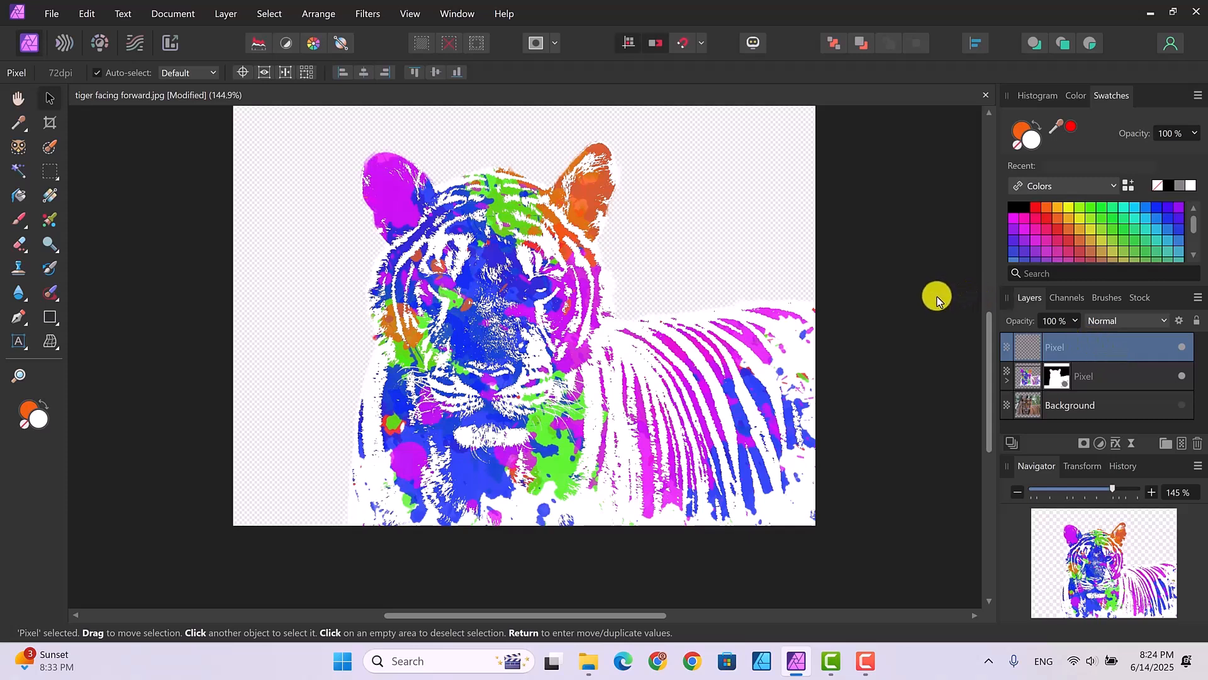
# Hide the masked tiger layer and place the abstract-3168416_1280 image from the canvas's upper-left corner at about 122% scale, extending past its right edge
pyautogui.click(51, 17)
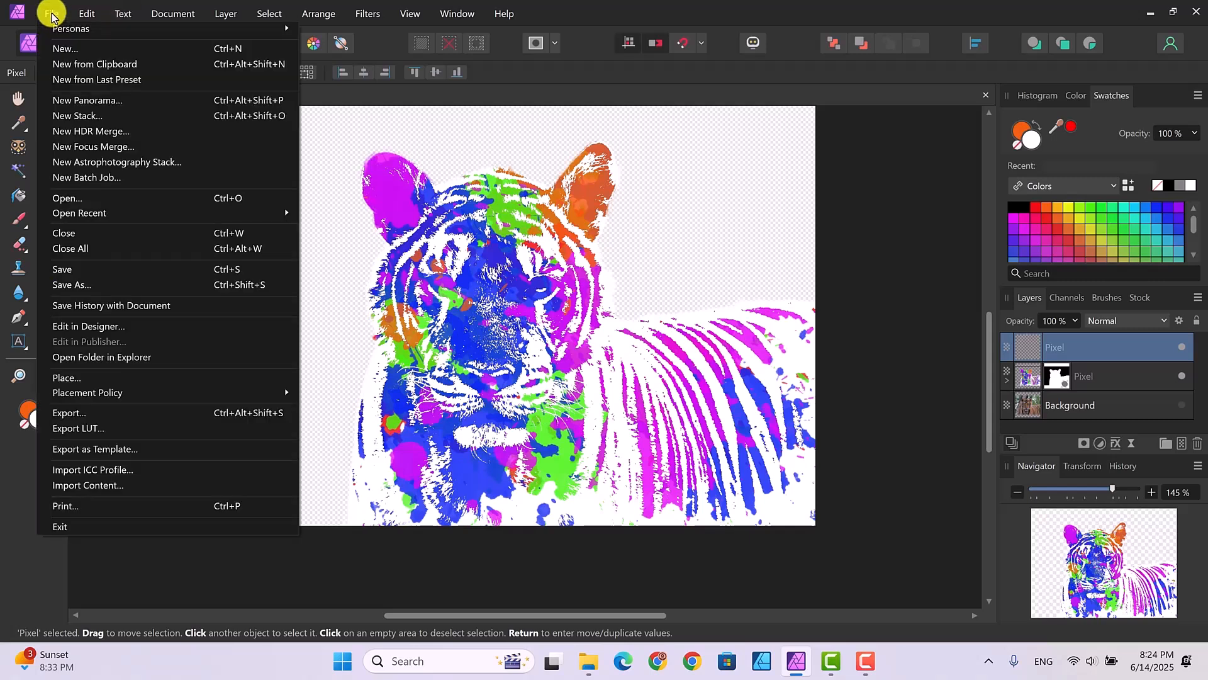
pyautogui.click(76, 378)
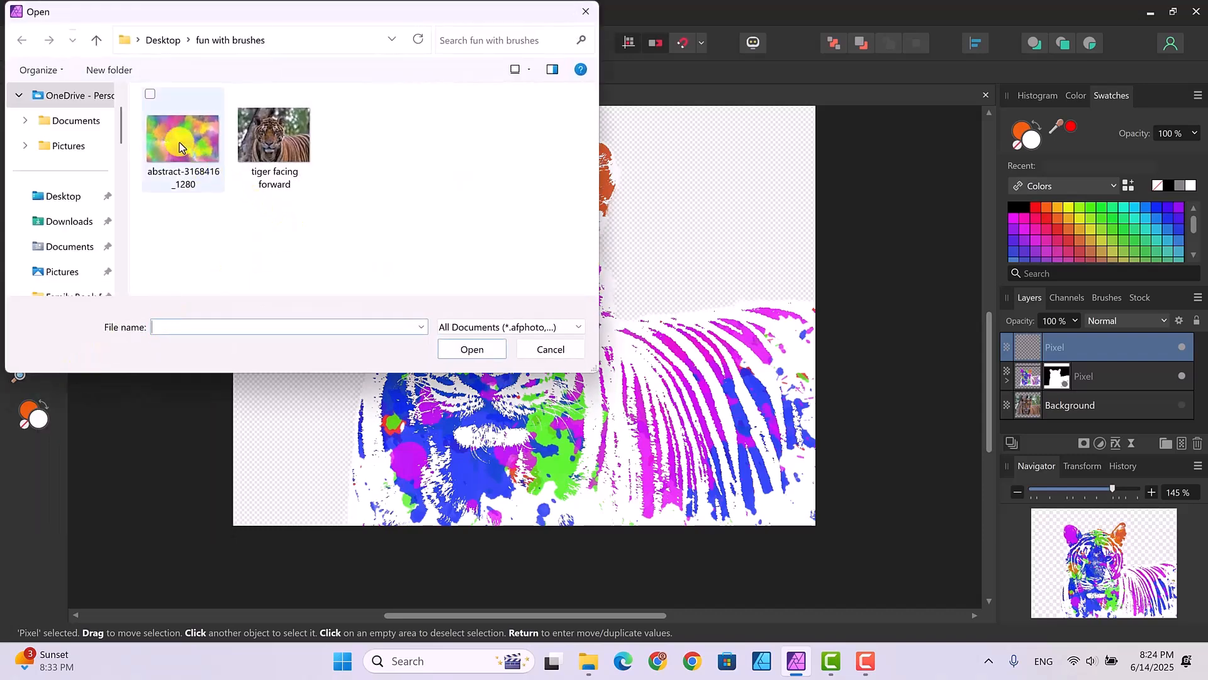
pyautogui.click(180, 142)
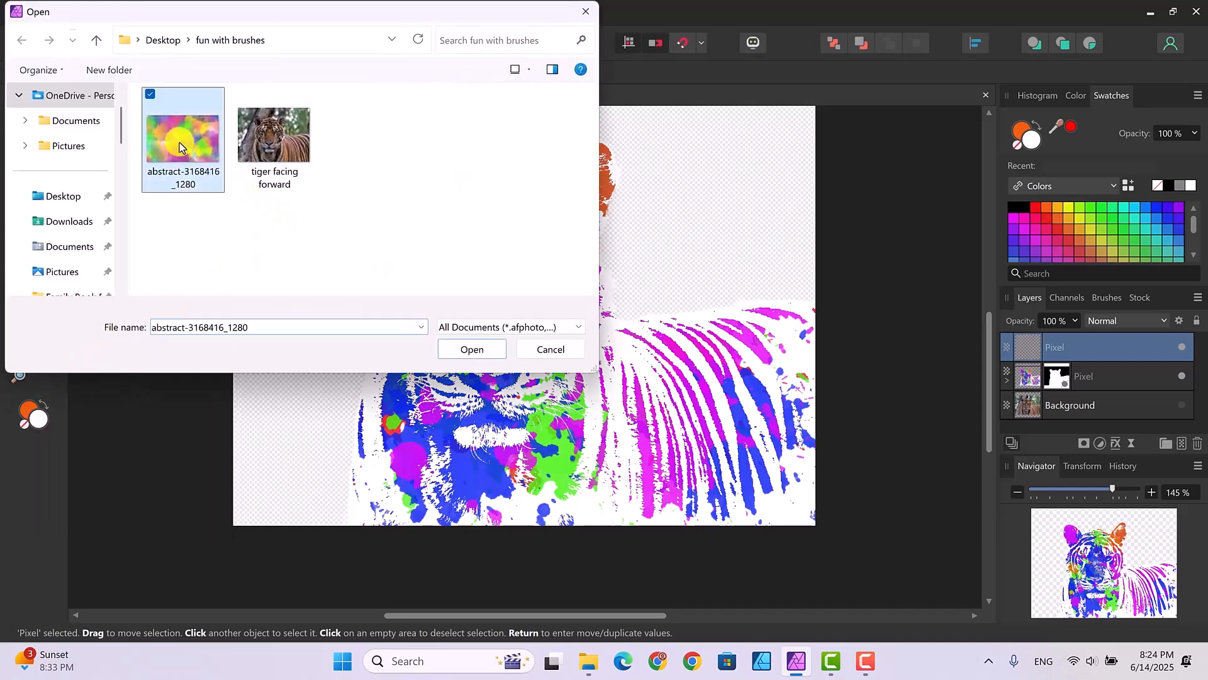
pyautogui.click(450, 346)
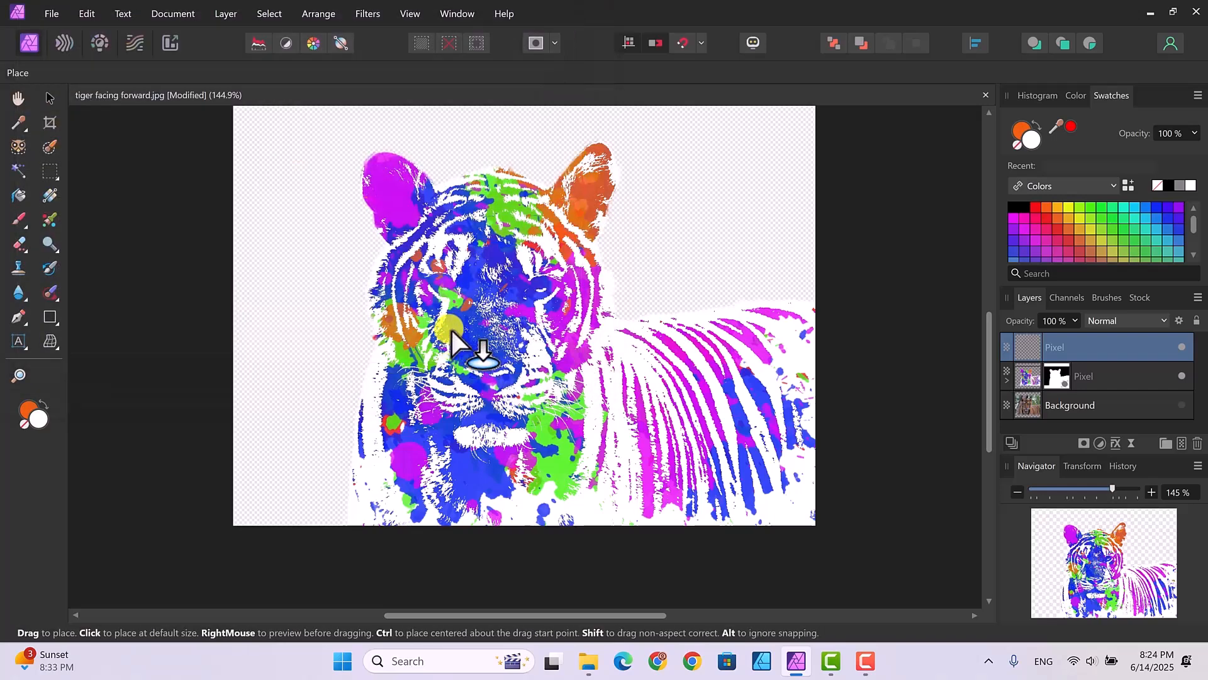
pyautogui.click(1181, 375)
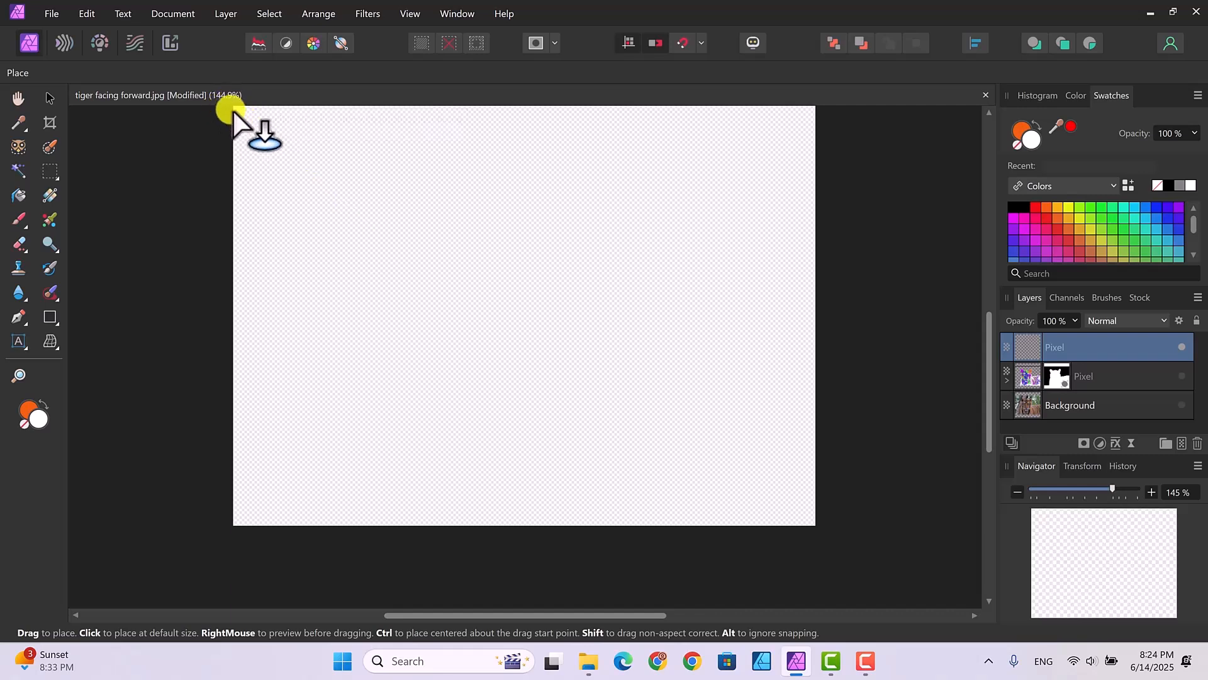
pyautogui.moveTo(233, 110); pyautogui.dragTo(729, 585)
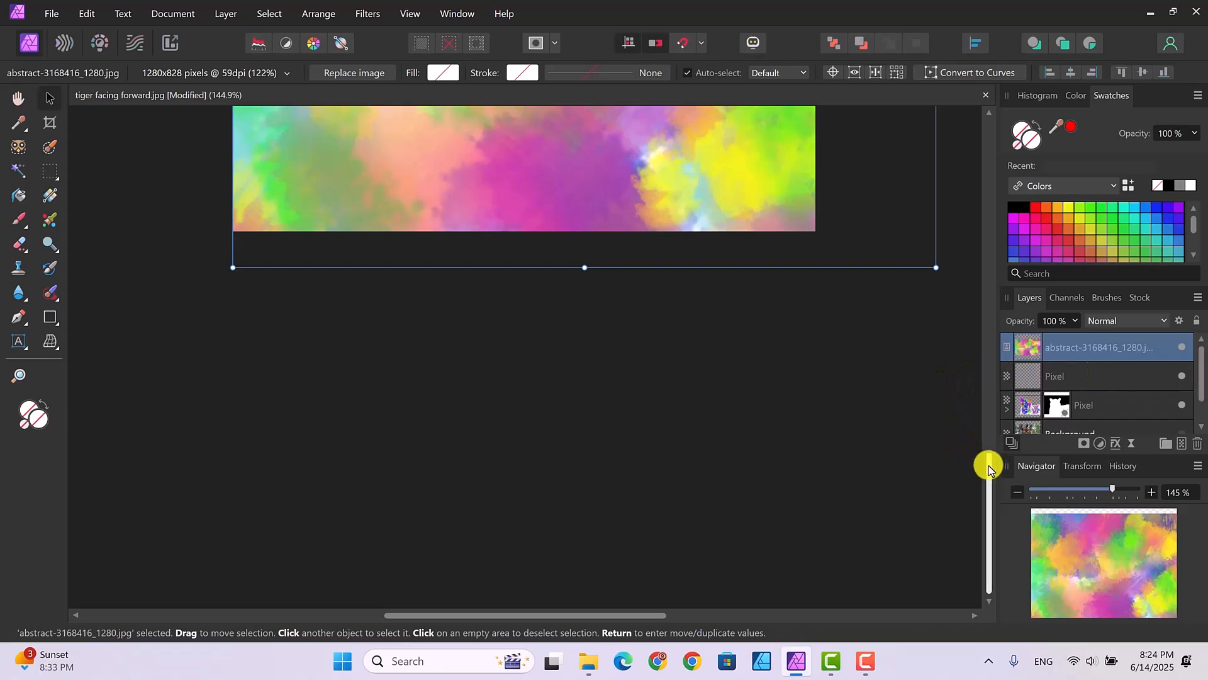
# Stretch the placed abstract image upward past the canvas's top edge to cover the transparent strip there
pyautogui.moveTo(988, 468); pyautogui.dragTo(988, 310)
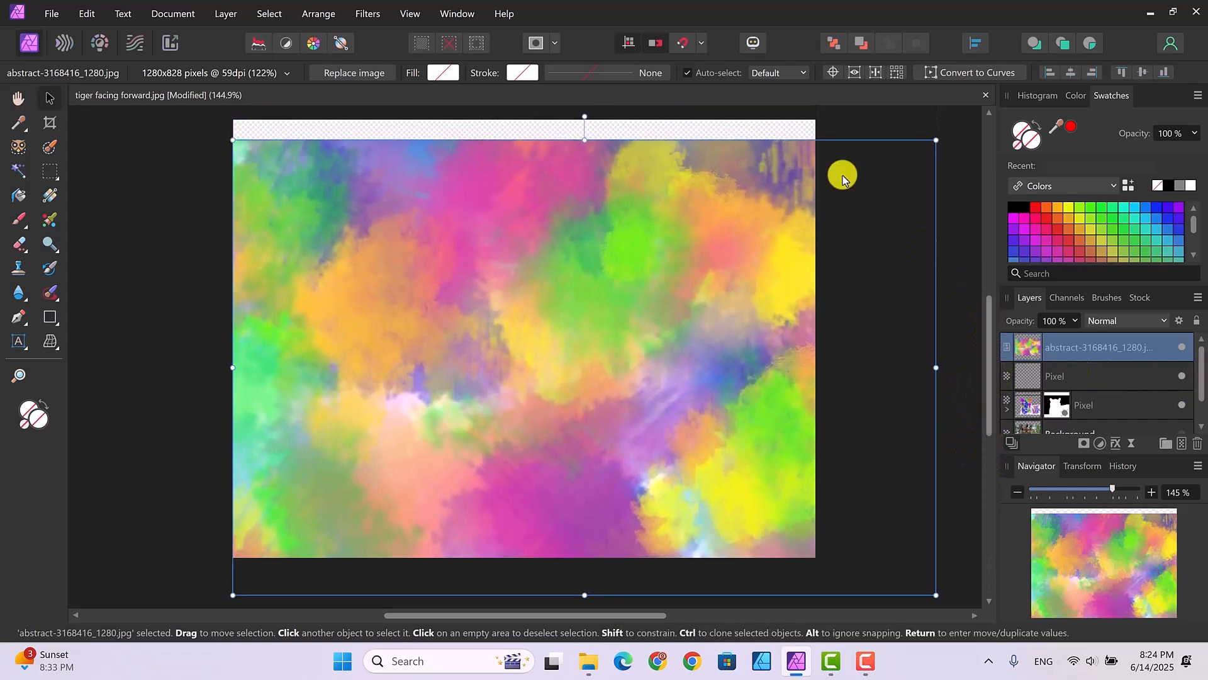
pyautogui.moveTo(586, 138); pyautogui.dragTo(585, 177)
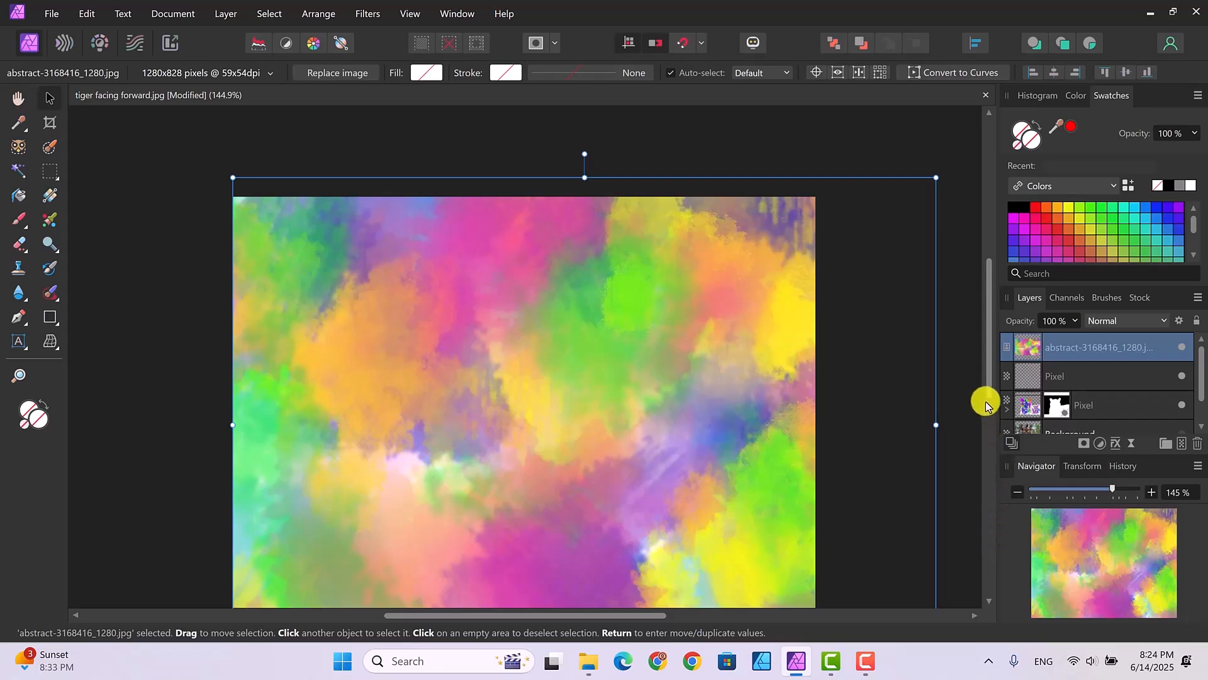
pyautogui.moveTo(990, 385); pyautogui.dragTo(990, 418)
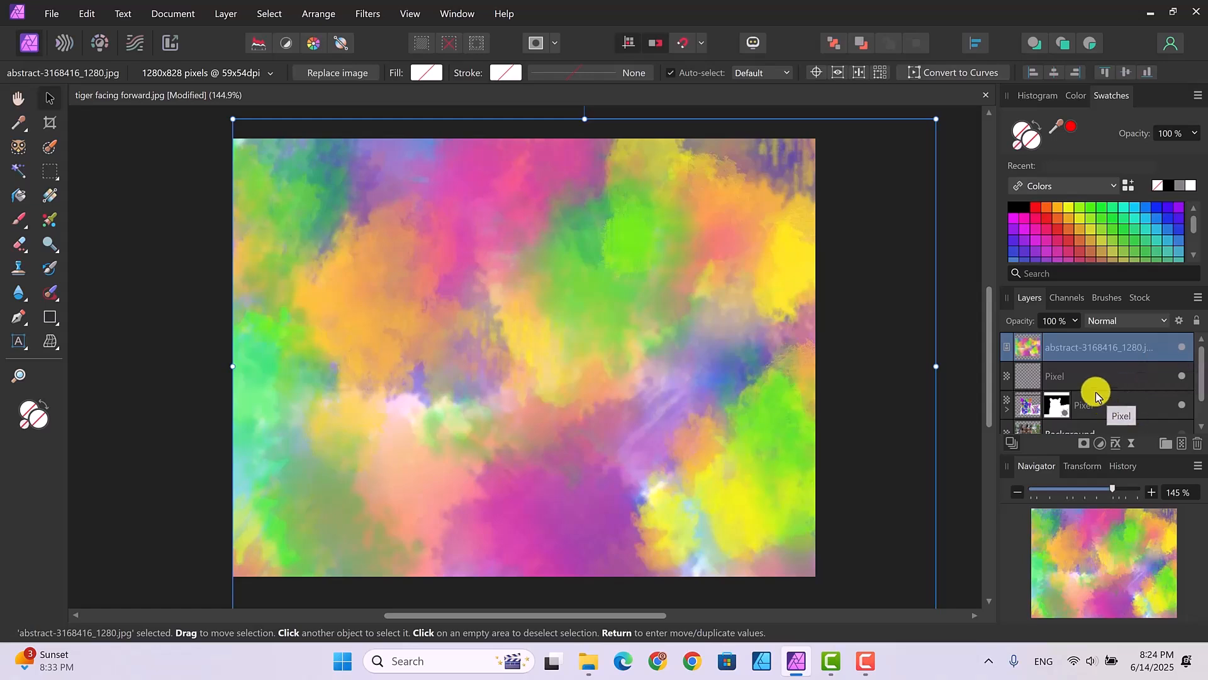
# Set the abstract image layer's blend mode to Multiply over the tiger and deselect it
pyautogui.click(1162, 324)
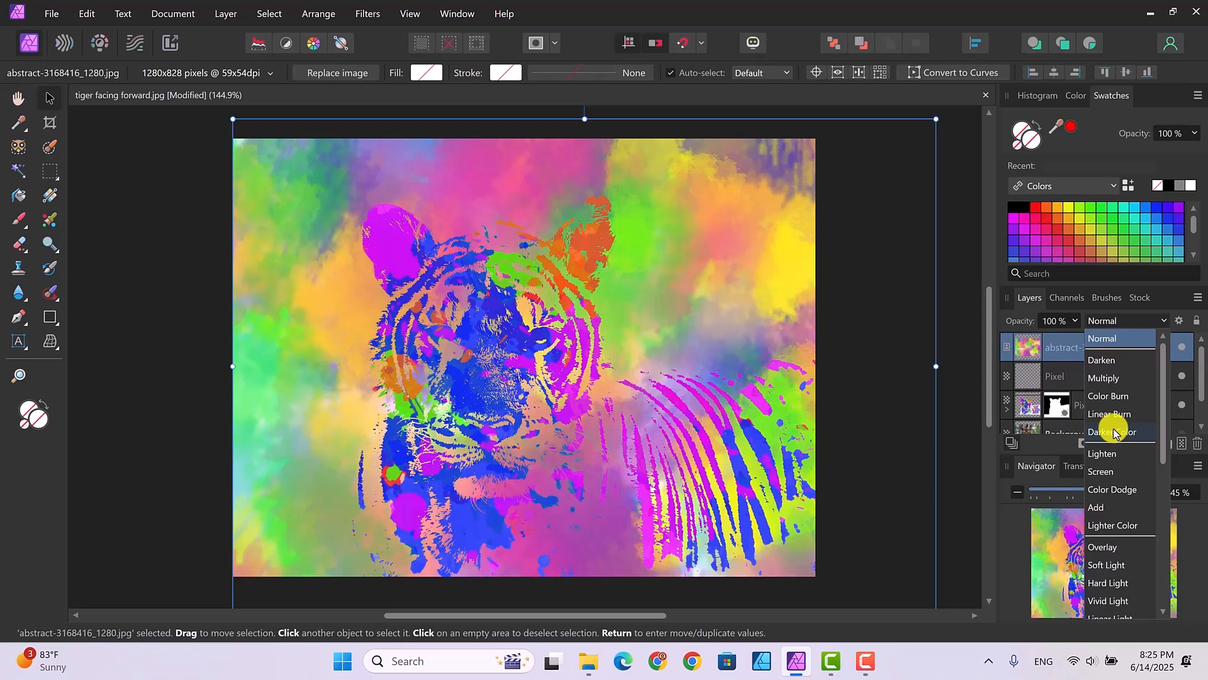
pyautogui.click(1109, 380)
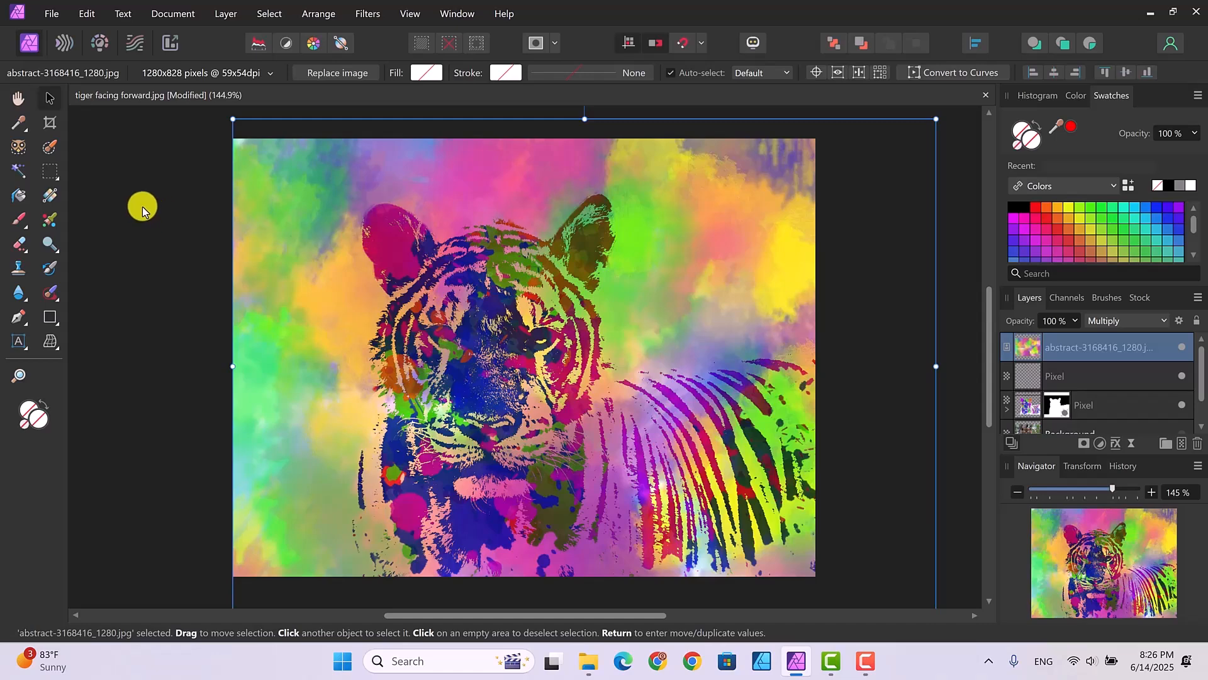
pyautogui.click(959, 318)
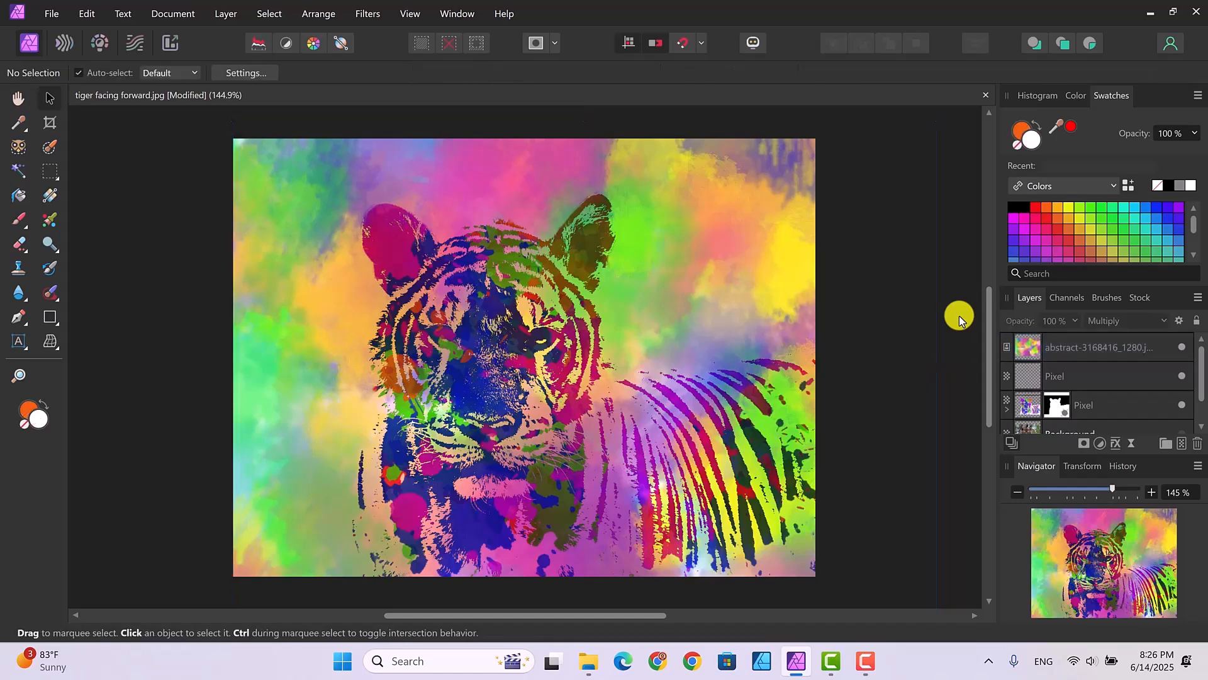